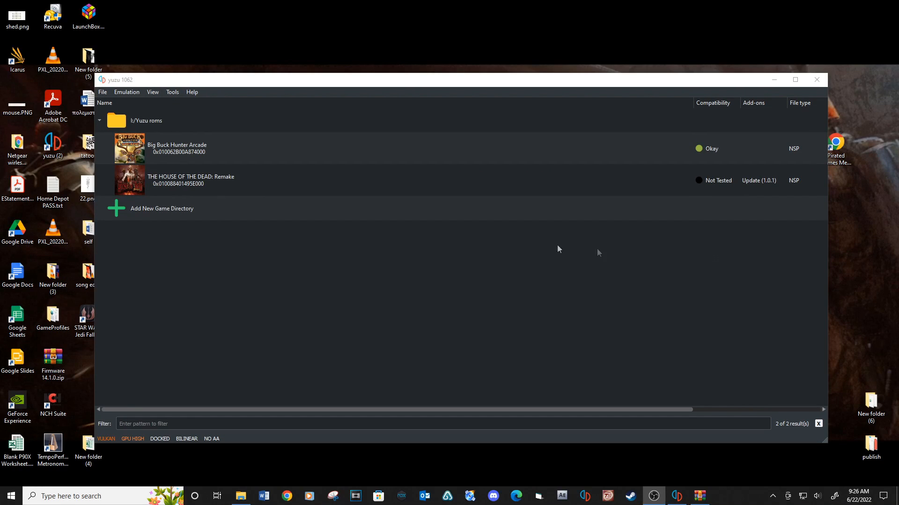
# Show yuzu's File menu with the load, install and folder options
pyautogui.click(103, 94)
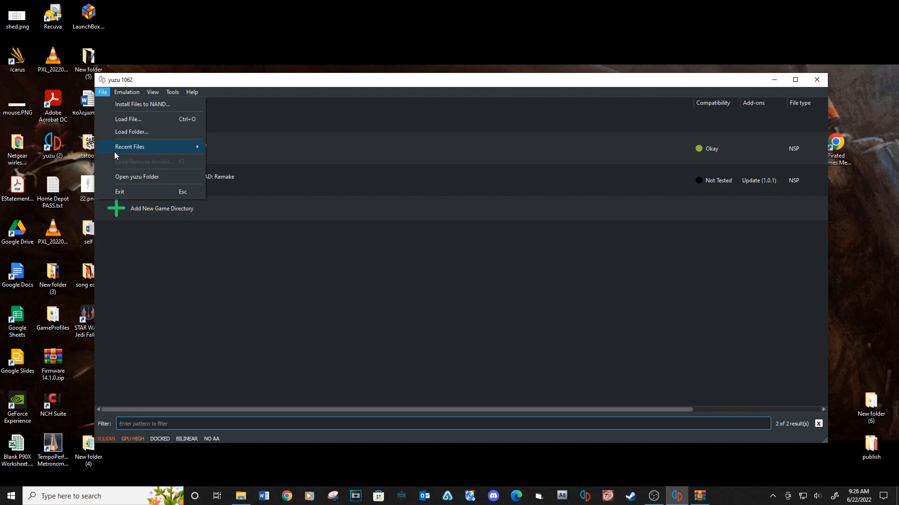
# Navigate from yuzu's data folder into nand\system\Contents\registered
pyautogui.click(120, 181)
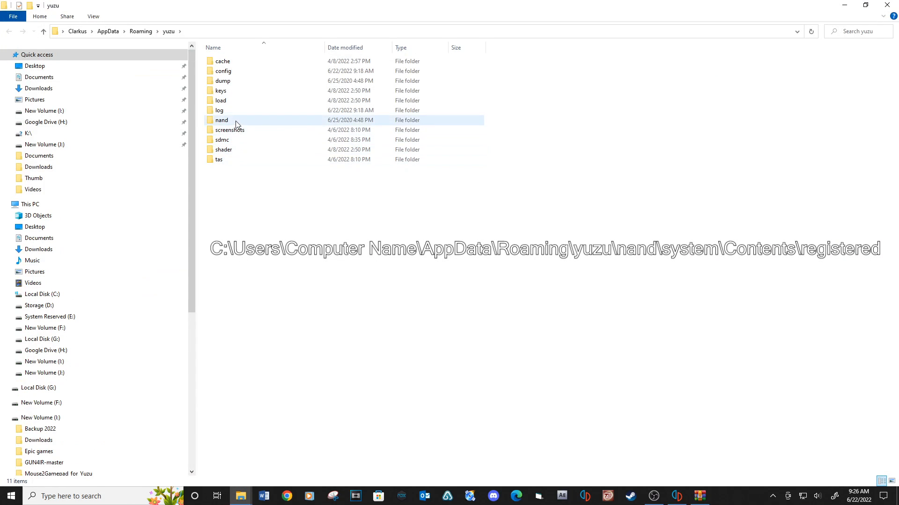
pyautogui.doubleClick(222, 120)
pyautogui.doubleClick(224, 61)
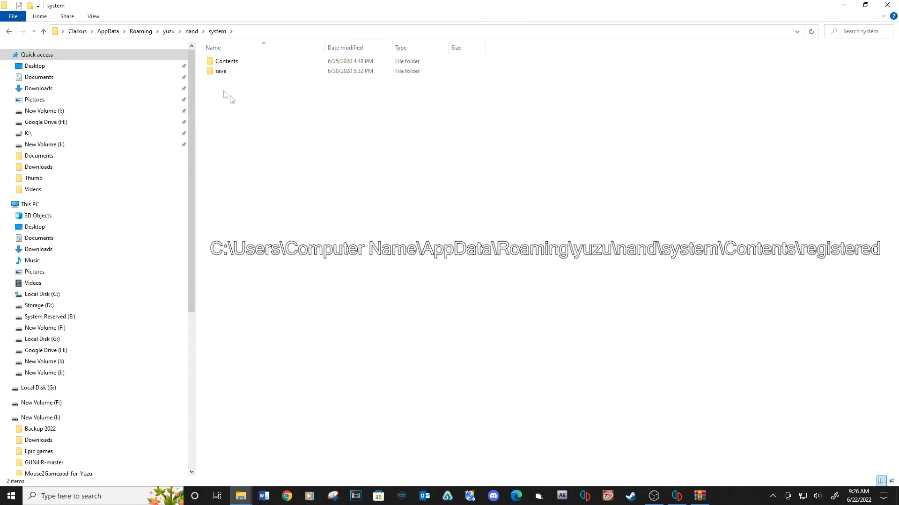
pyautogui.doubleClick(226, 62)
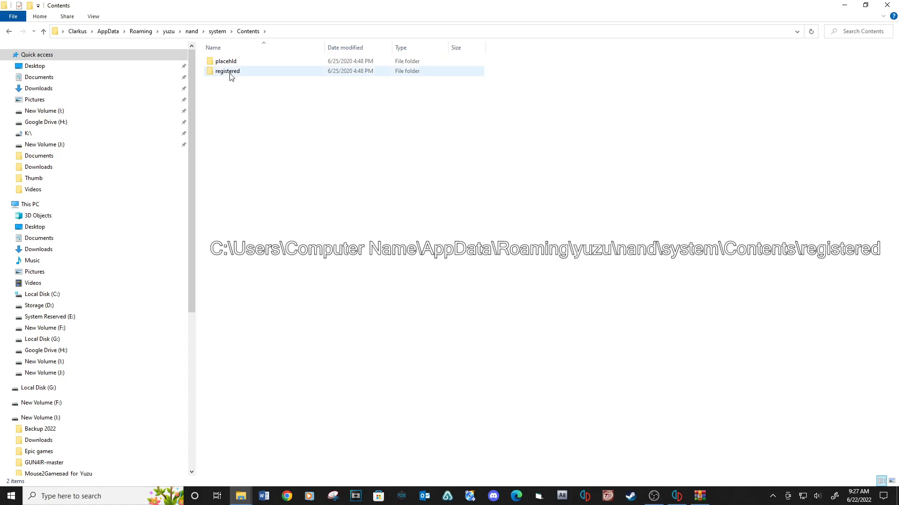
pyautogui.doubleClick(226, 71)
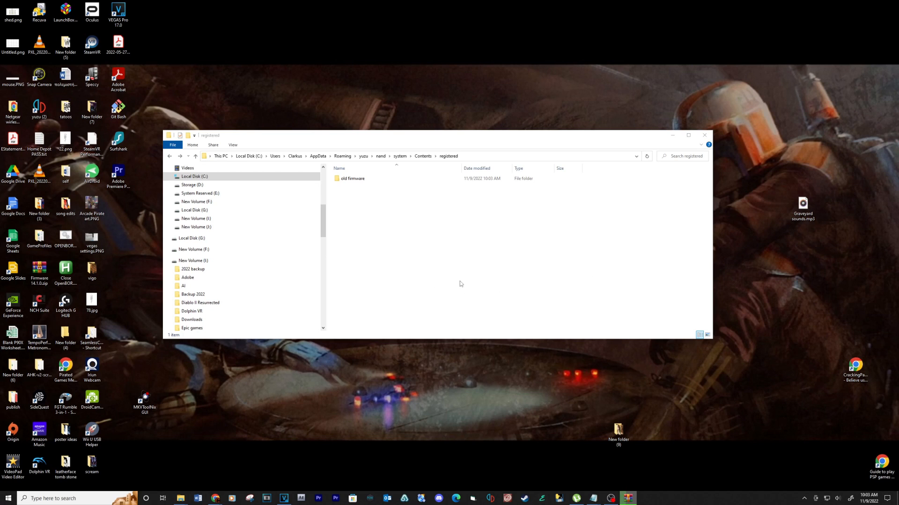
# Paste the 227 firmware files into the registered folder and close the window
pyautogui.click(471, 291)
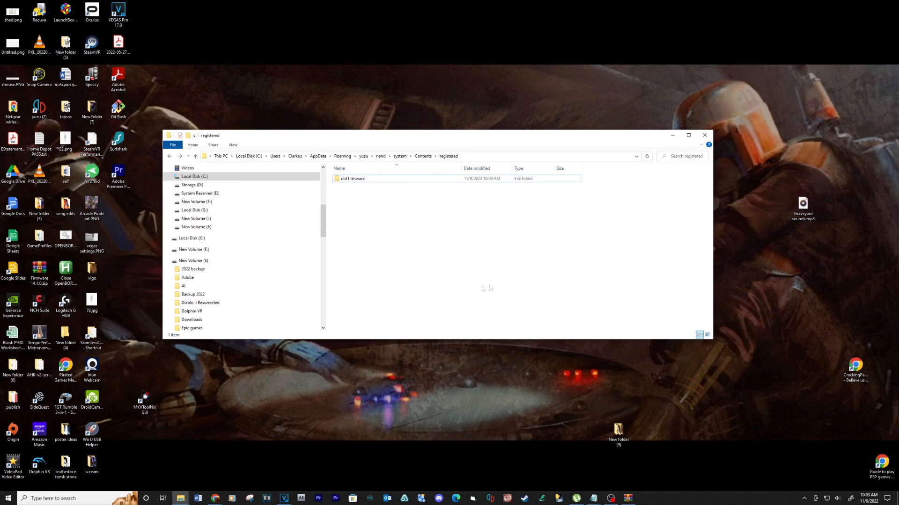
pyautogui.hotkey('ctrl', 'v')
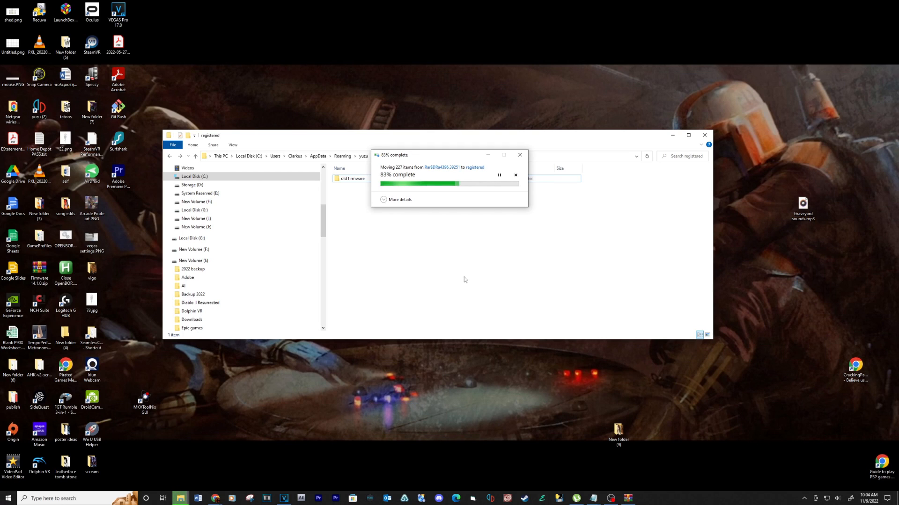
pyautogui.click(704, 135)
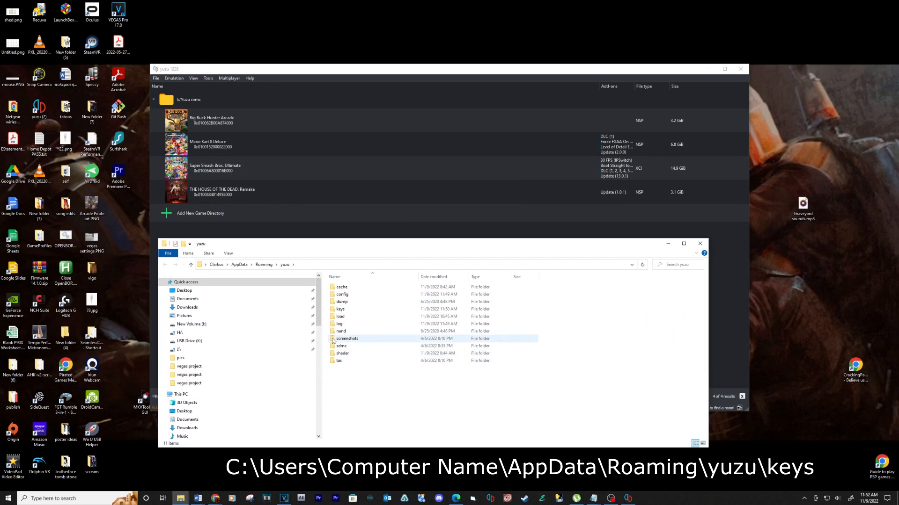
# Move prod.keys and title.keys into yuzu's keys folder, replacing the existing copies
pyautogui.doubleClick(345, 309)
pyautogui.moveTo(625, 365); pyautogui.dragTo(474, 379)
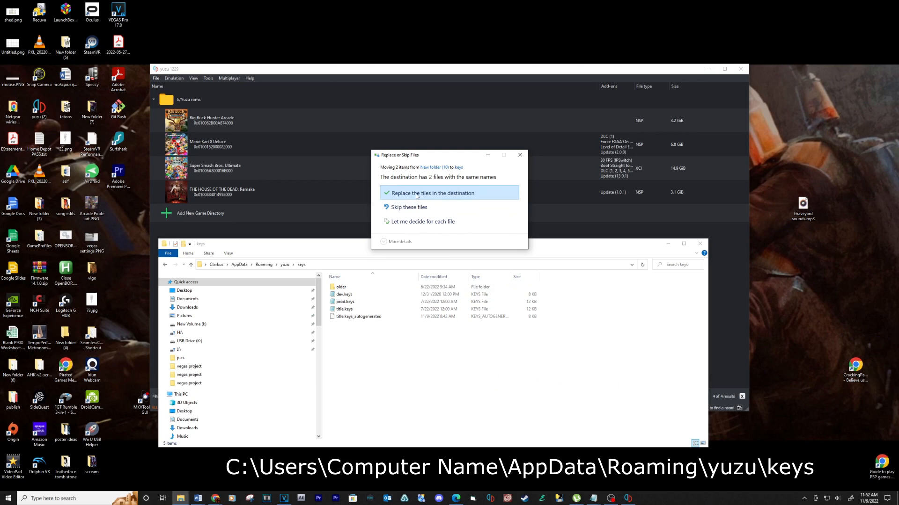
pyautogui.click(435, 211)
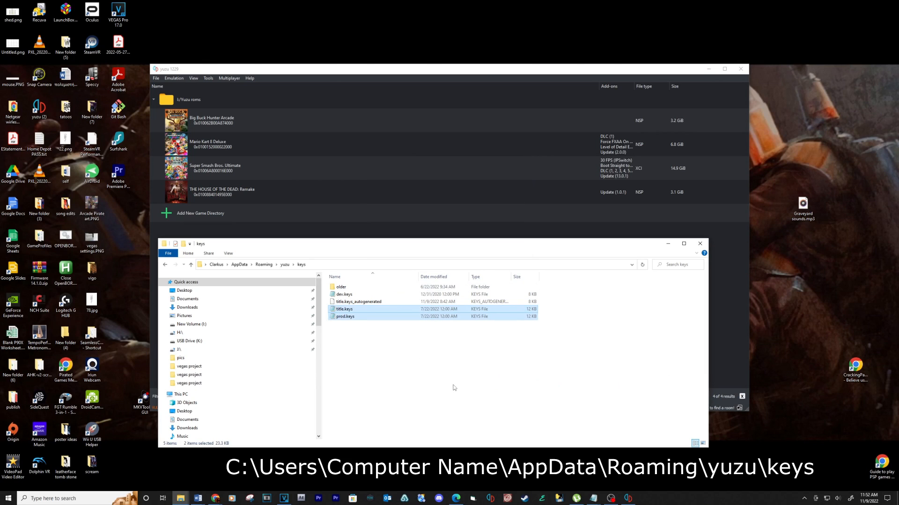
pyautogui.click(703, 243)
# Dismiss yuzu's File menu and bring up the desktop context menu
pyautogui.click(155, 78)
pyautogui.click(181, 141)
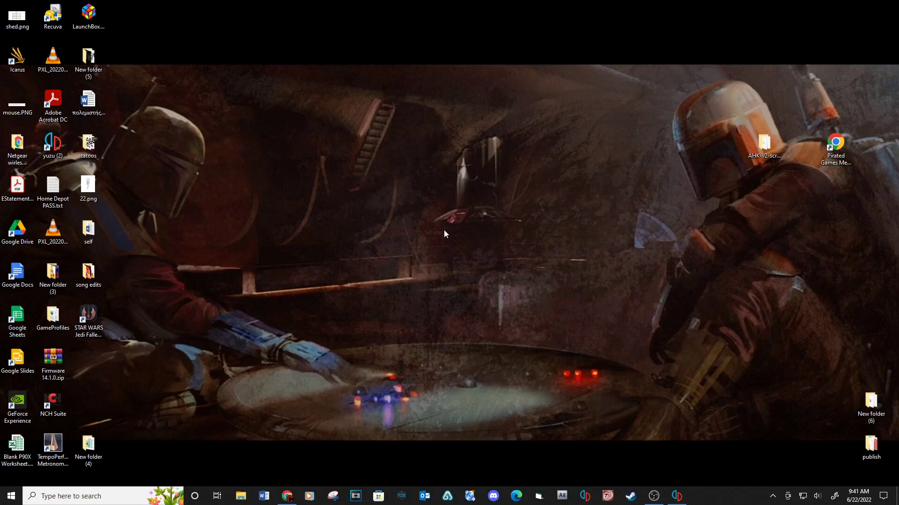
pyautogui.rightClick(338, 230)
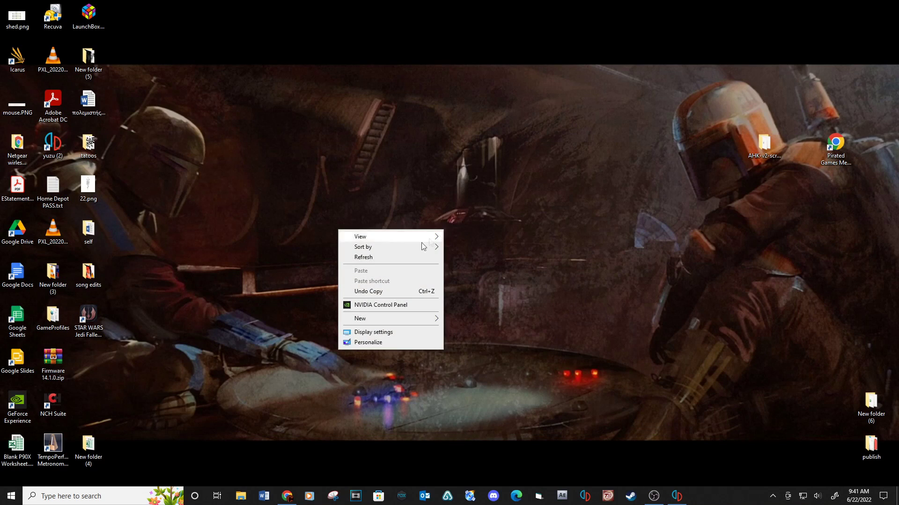
# Launch NVIDIA Control Panel and go to 'Adjust image settings with preview'
pyautogui.click(379, 307)
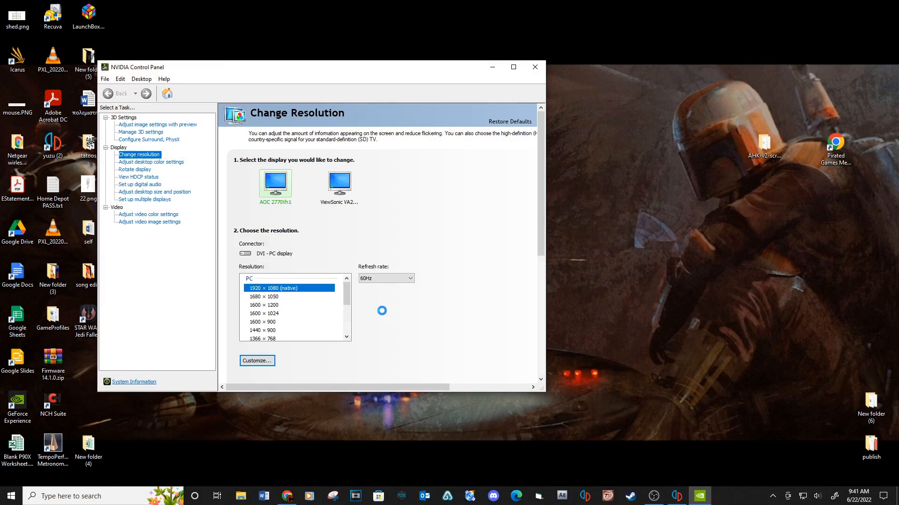
pyautogui.moveTo(345, 67); pyautogui.dragTo(451, 66)
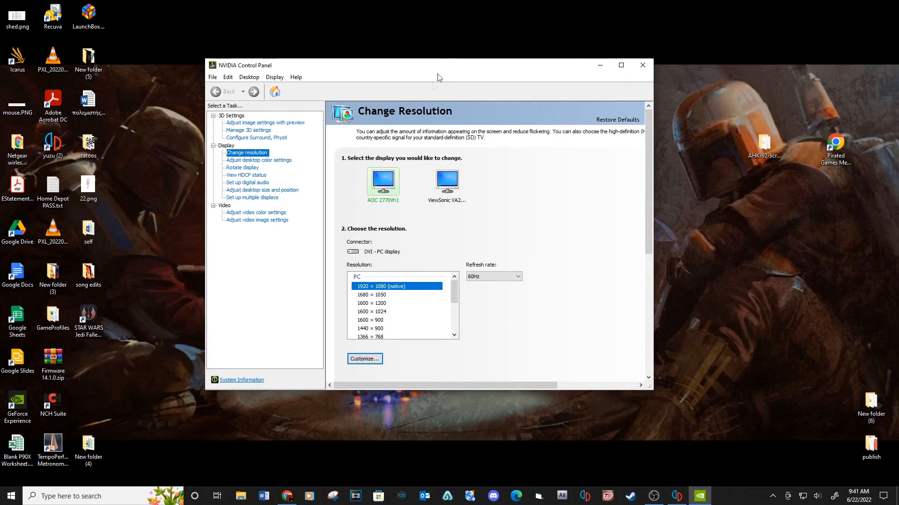
pyautogui.click(264, 123)
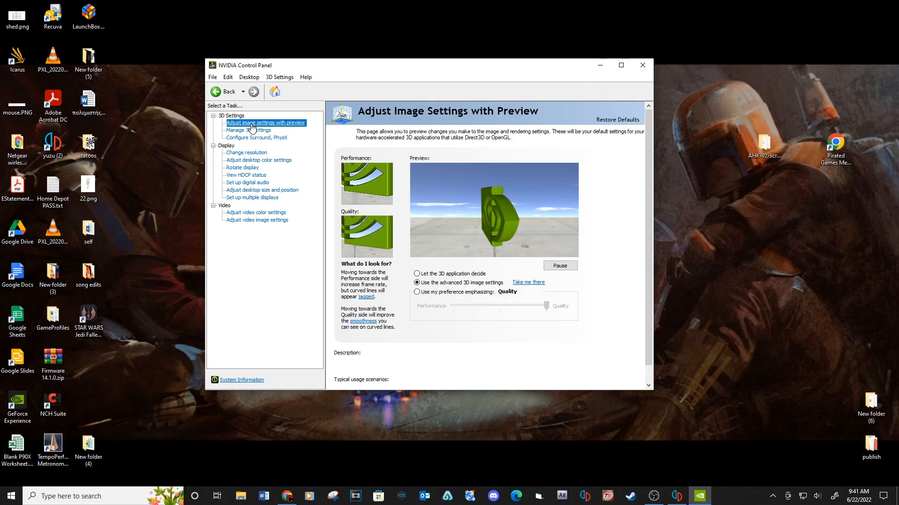
# Select 'Use the advanced 3D image settings' and apply it
pyautogui.click(416, 292)
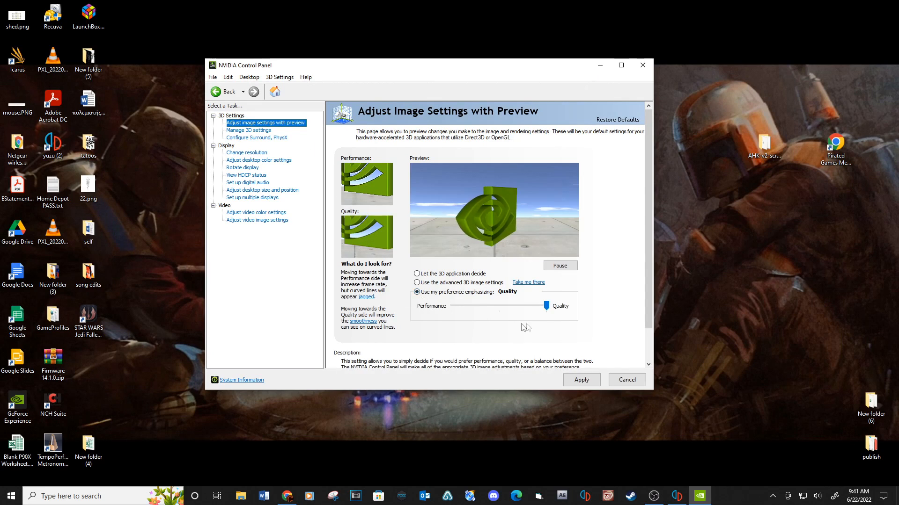
pyautogui.moveTo(547, 306); pyautogui.dragTo(452, 306)
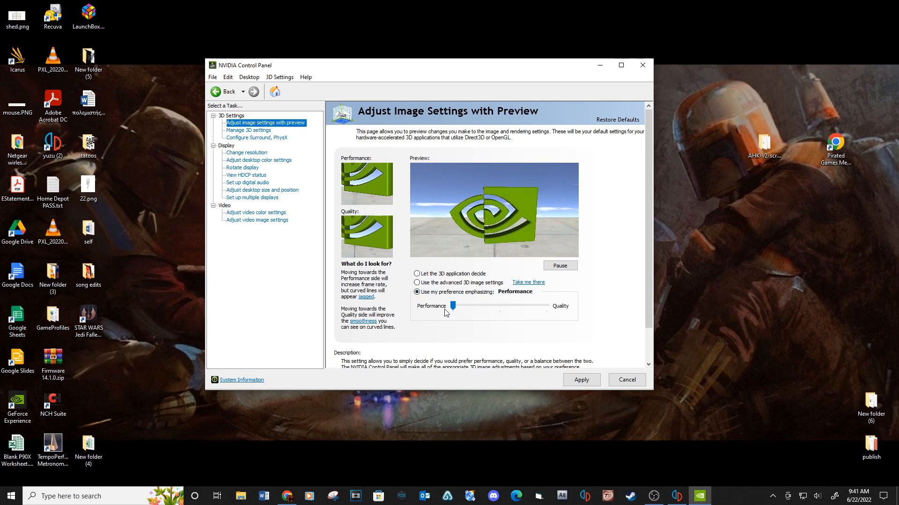
pyautogui.click(417, 282)
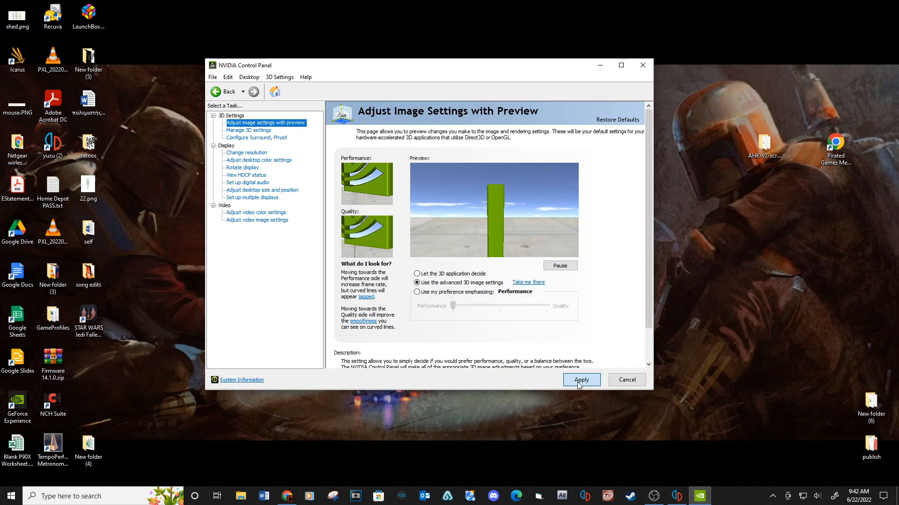
pyautogui.click(562, 383)
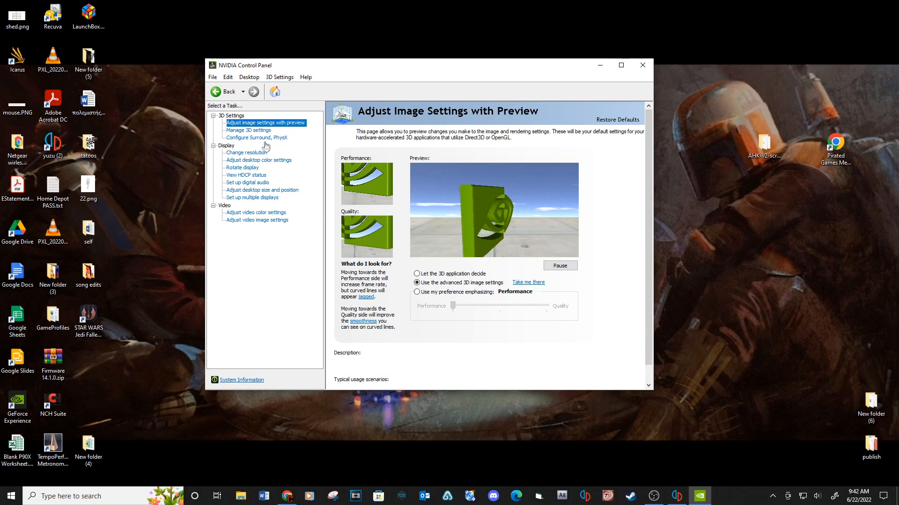
# In Manage 3D settings, set Power management mode to Prefer maximum performance
pyautogui.click(249, 130)
pyautogui.scroll(-8, 491, 267)
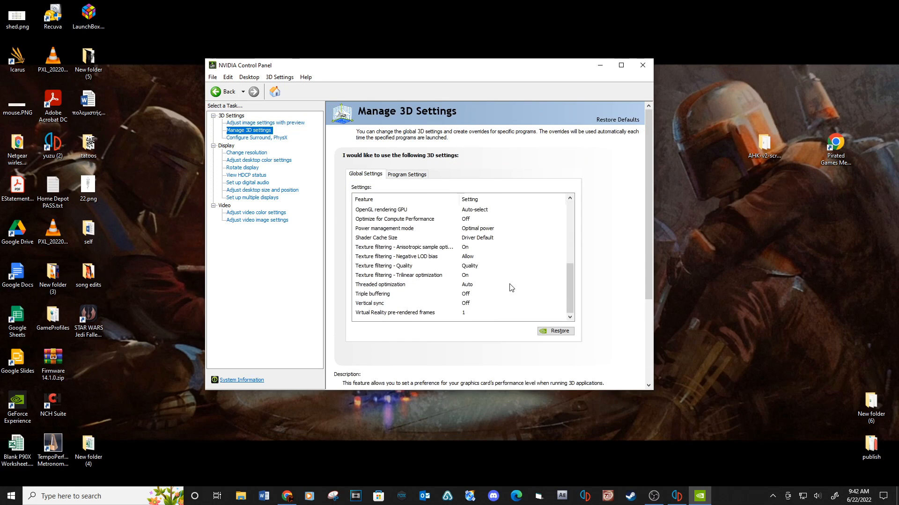
pyautogui.click(413, 228)
pyautogui.click(471, 229)
pyautogui.click(562, 229)
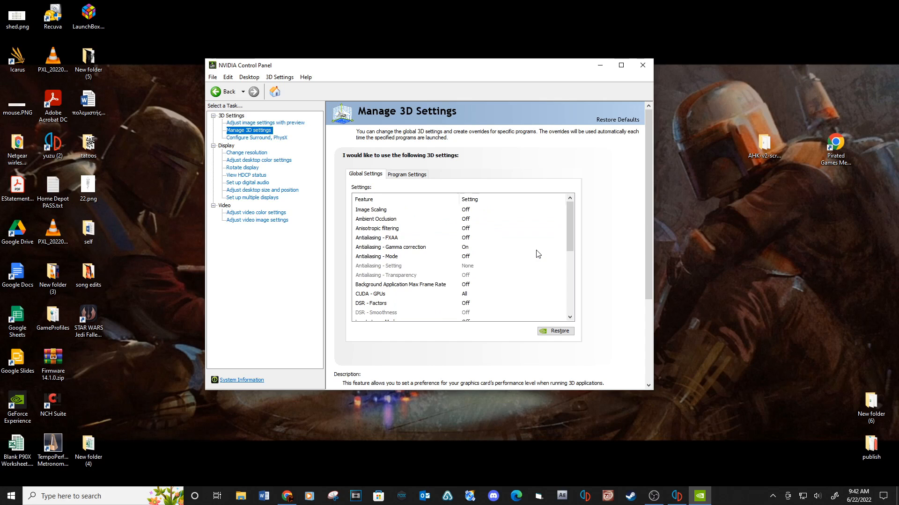
pyautogui.scroll(-5, 575, 232)
# Set Texture filtering - Quality to High performance and apply the 3D settings
pyautogui.click(469, 275)
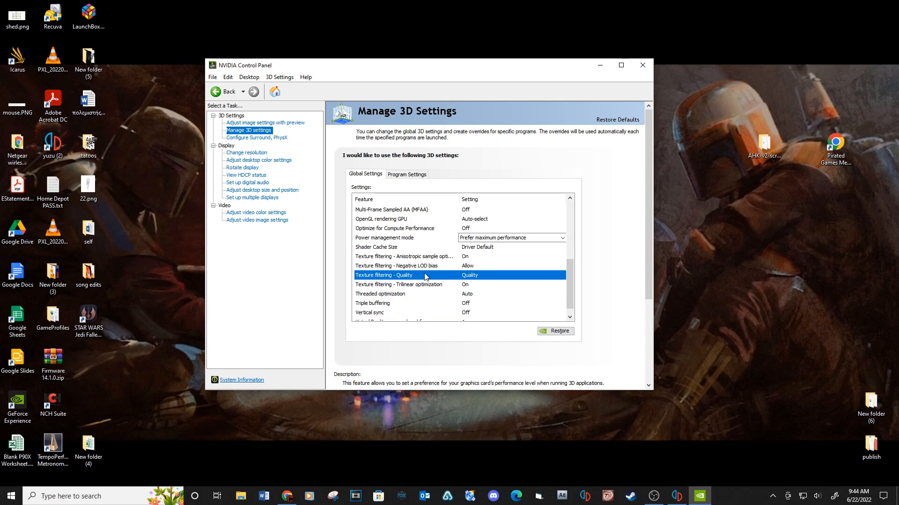
pyautogui.click(477, 275)
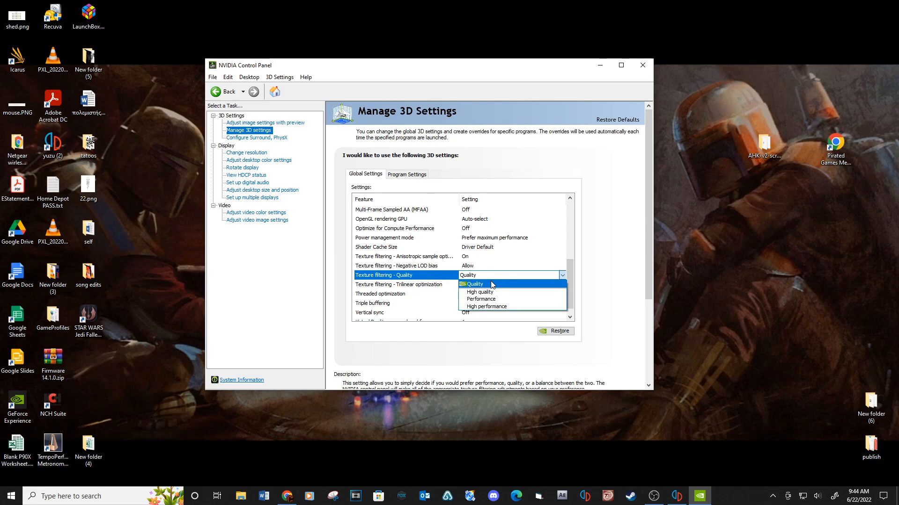
pyautogui.click(492, 308)
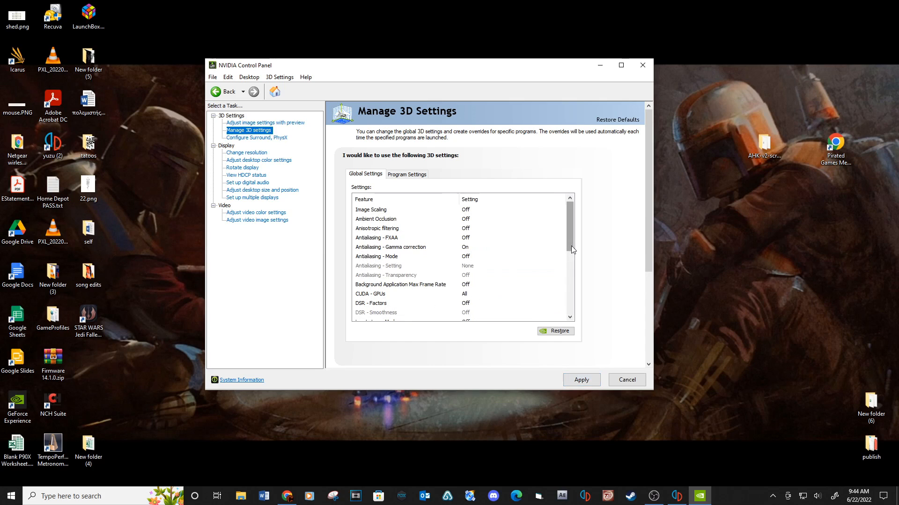
pyautogui.moveTo(570, 225); pyautogui.dragTo(574, 311)
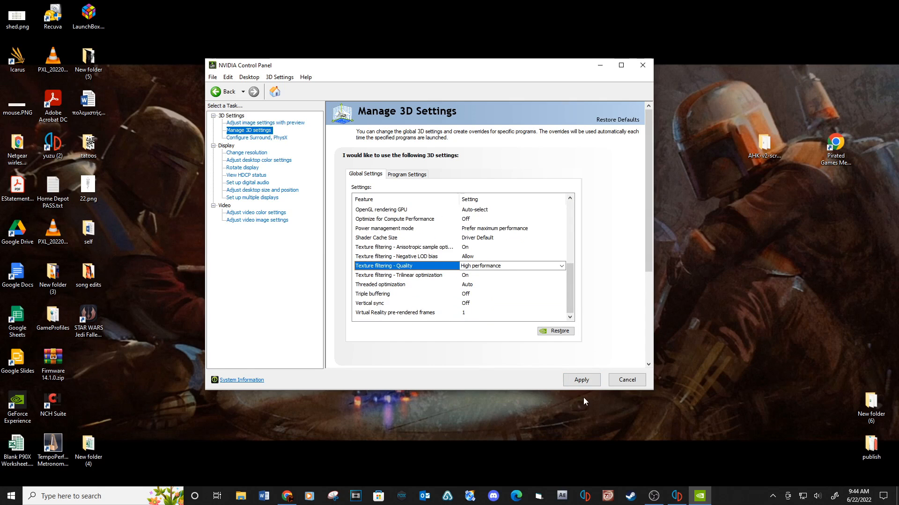
pyautogui.click(581, 380)
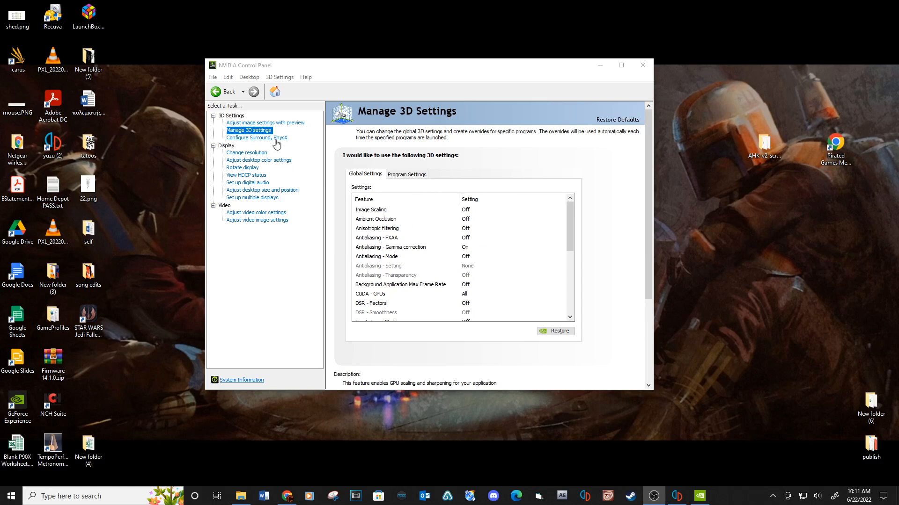
pyautogui.click(267, 137)
# Make the GeForce GTX 970 the PhysX processor, apply, and close the control panel
pyautogui.click(622, 190)
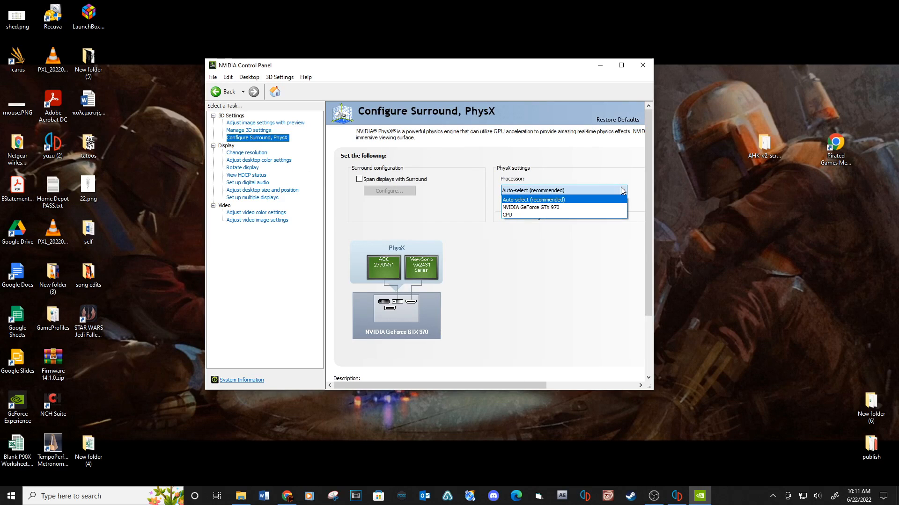
pyautogui.click(562, 211)
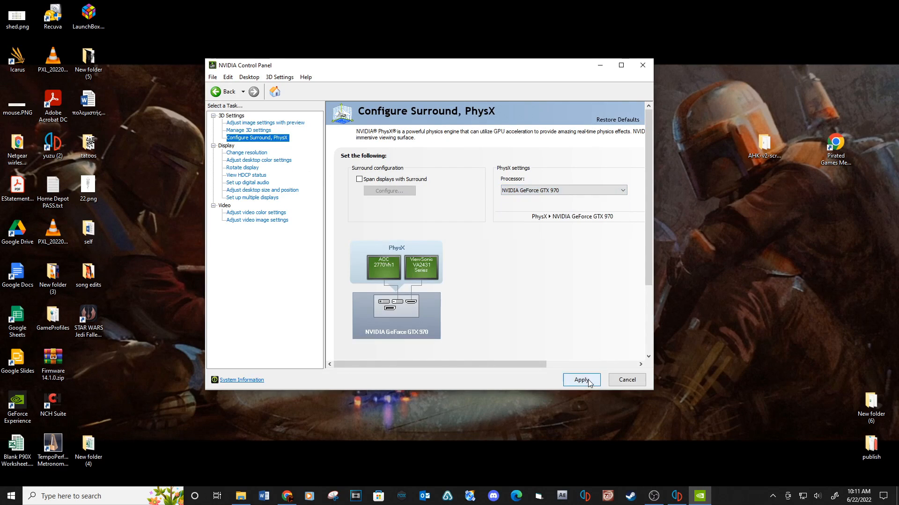
pyautogui.press('Return')
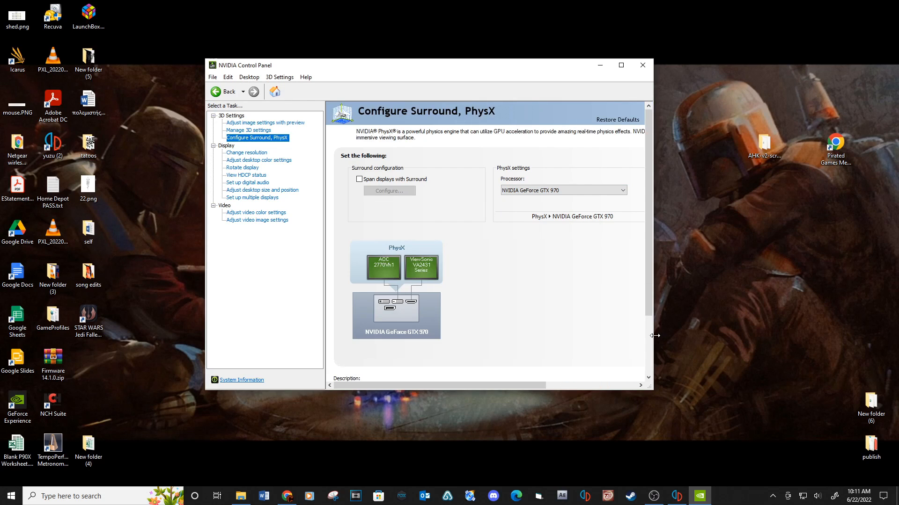
pyautogui.click(641, 65)
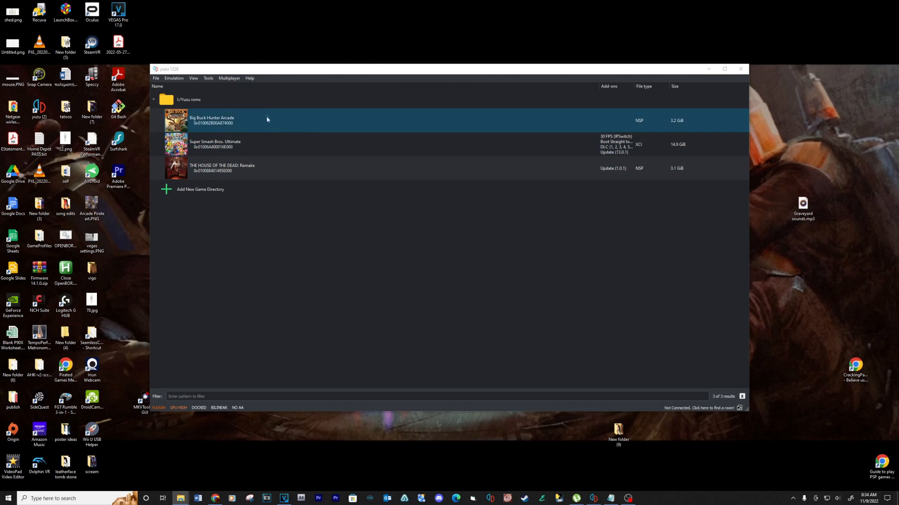
# Copy the Mario Kart 8 Deluxe NSP into the Yuzu roms folder opened from the game list
pyautogui.rightClick(267, 103)
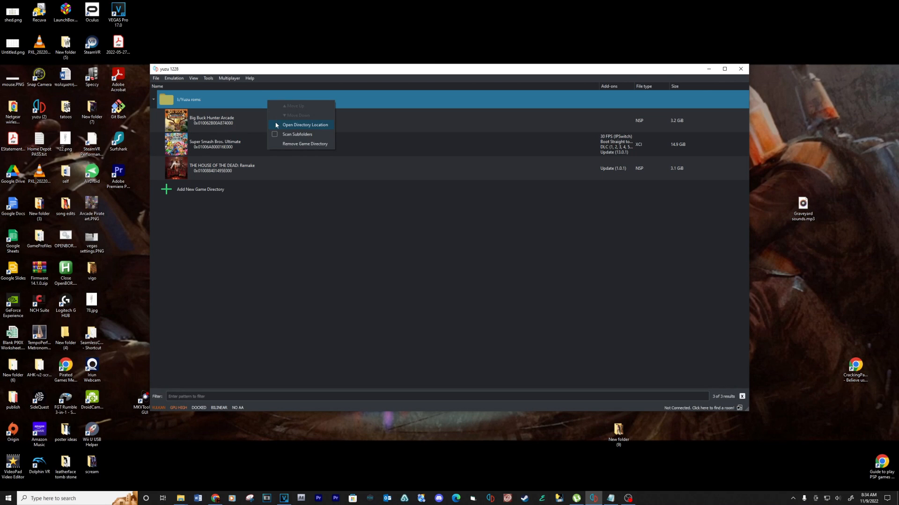
pyautogui.click(305, 125)
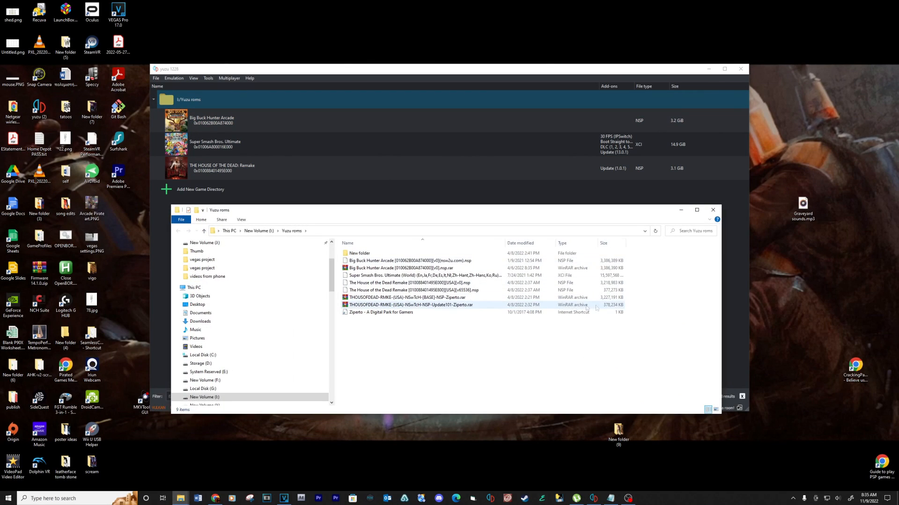
pyautogui.moveTo(803, 207); pyautogui.dragTo(390, 351)
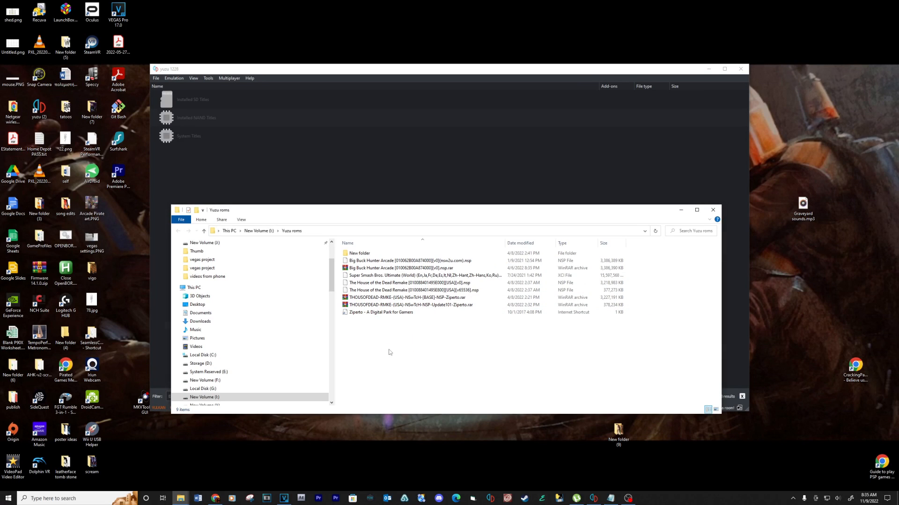
pyautogui.moveTo(202, 159); pyautogui.dragTo(444, 143)
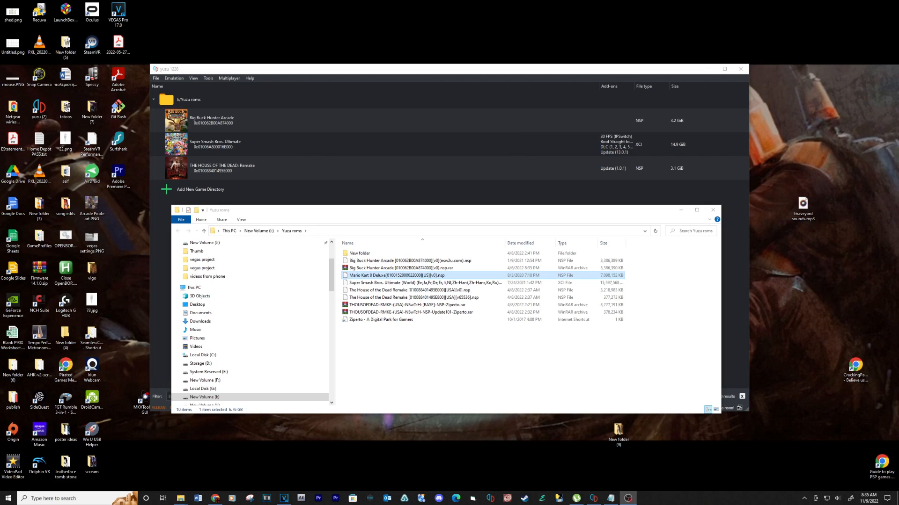
# Start Install Files to NAND and browse to the New Volume (J:) drive
pyautogui.click(713, 211)
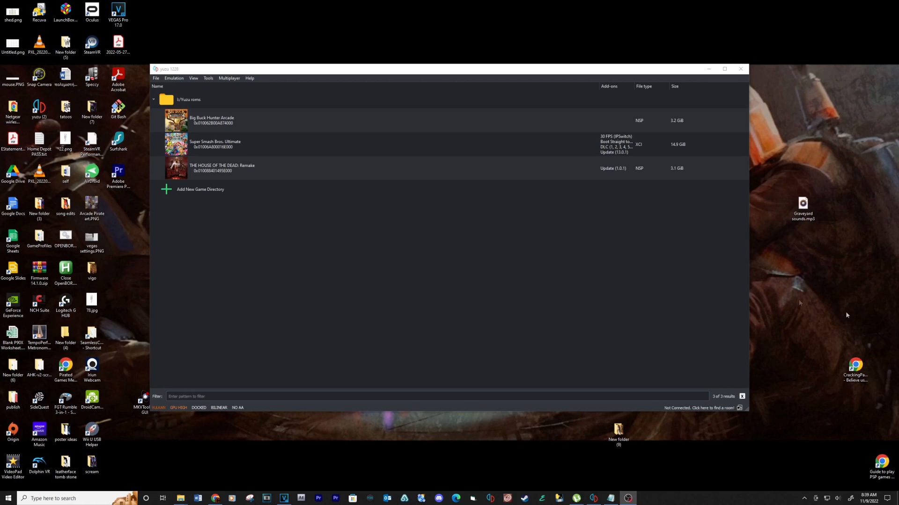
pyautogui.click(156, 78)
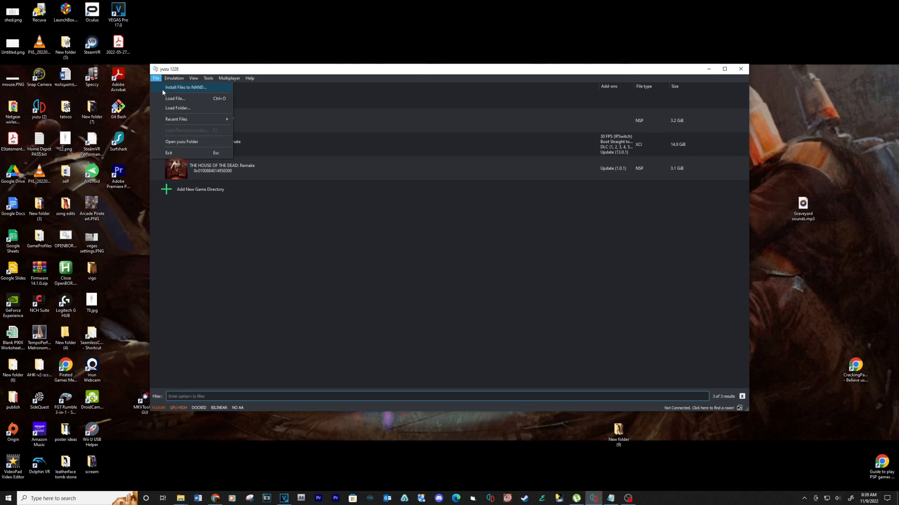
pyautogui.click(184, 87)
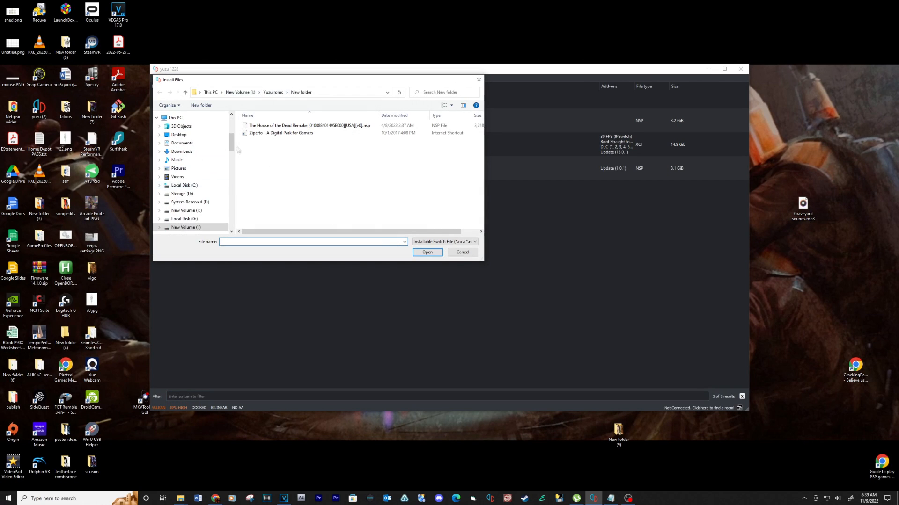
pyautogui.scroll(-3, 190, 176)
pyautogui.click(185, 165)
pyautogui.scroll(-5, 281, 196)
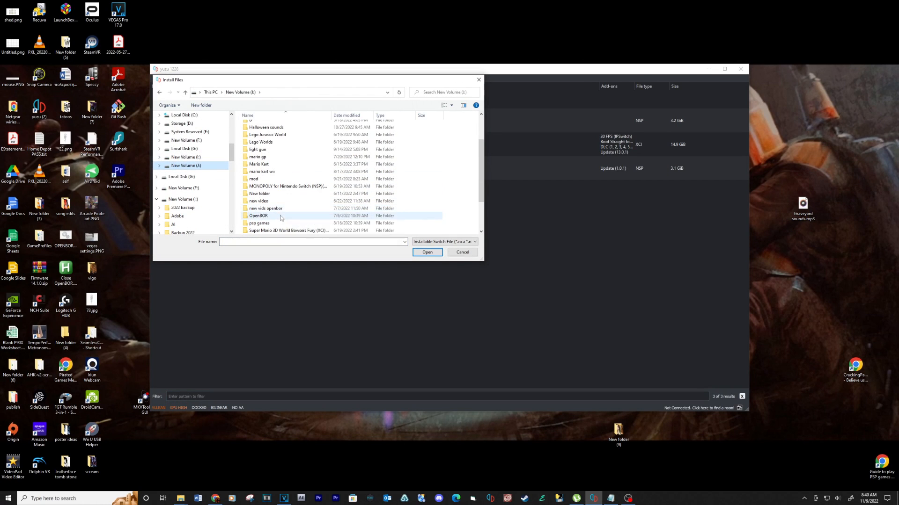
# Install the Mario Kart 8 Deluxe Update 2.0.0 NSP and dismiss the result message
pyautogui.doubleClick(259, 164)
pyautogui.doubleClick(295, 132)
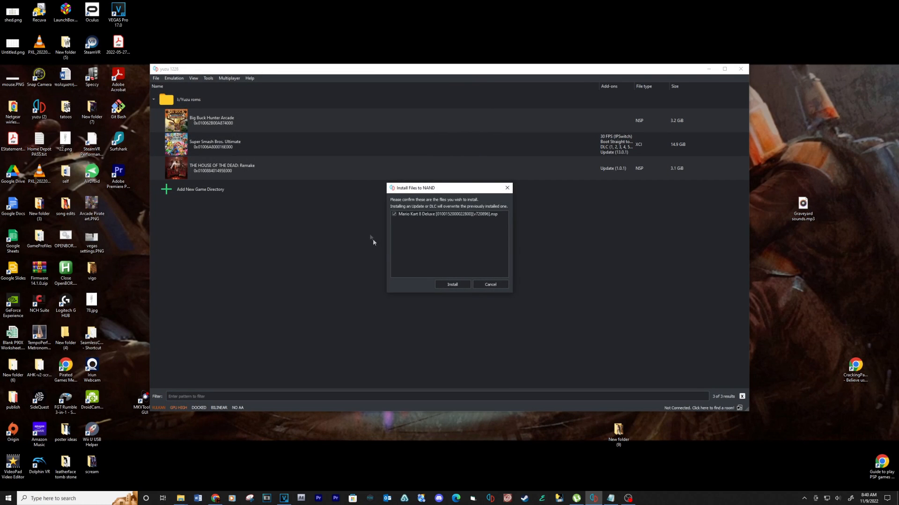
pyautogui.click(451, 284)
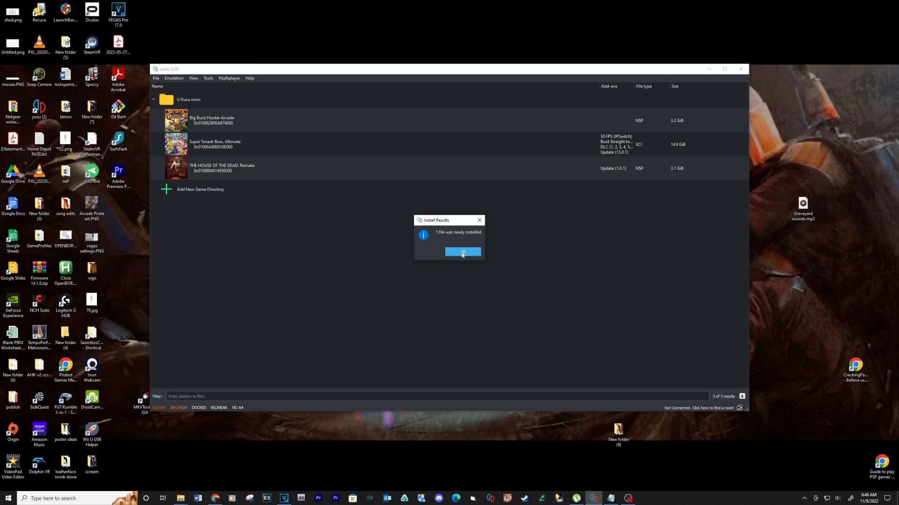
pyautogui.click(462, 253)
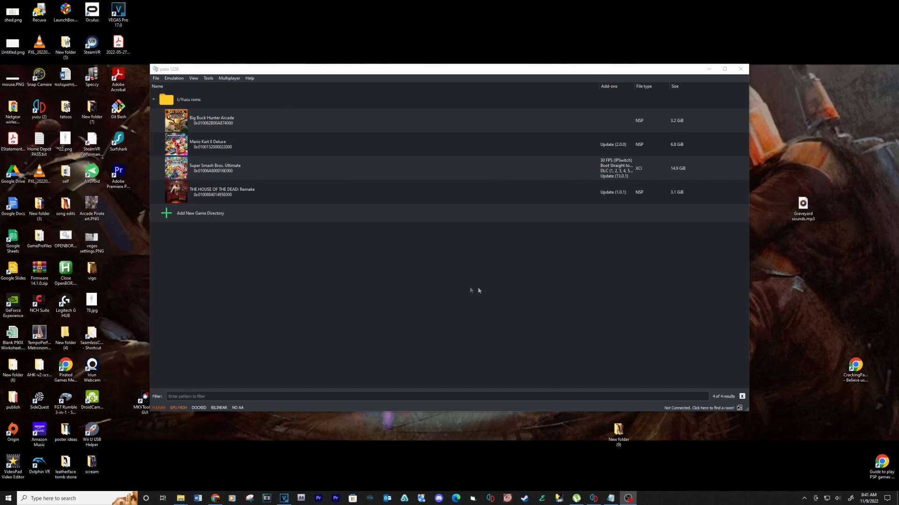
# Copy the Force FXAA On and Level of Detail Enhance mods into the game's mod data folder
pyautogui.rightClick(181, 149)
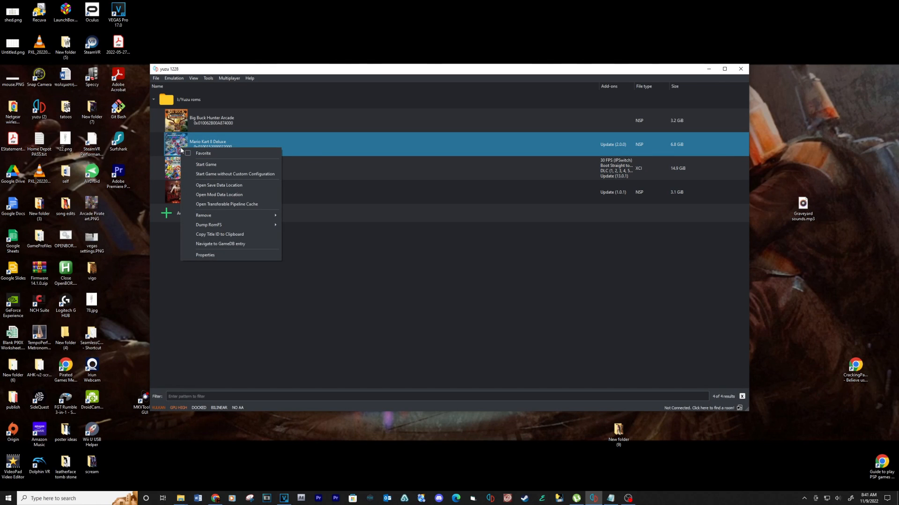
pyautogui.click(219, 194)
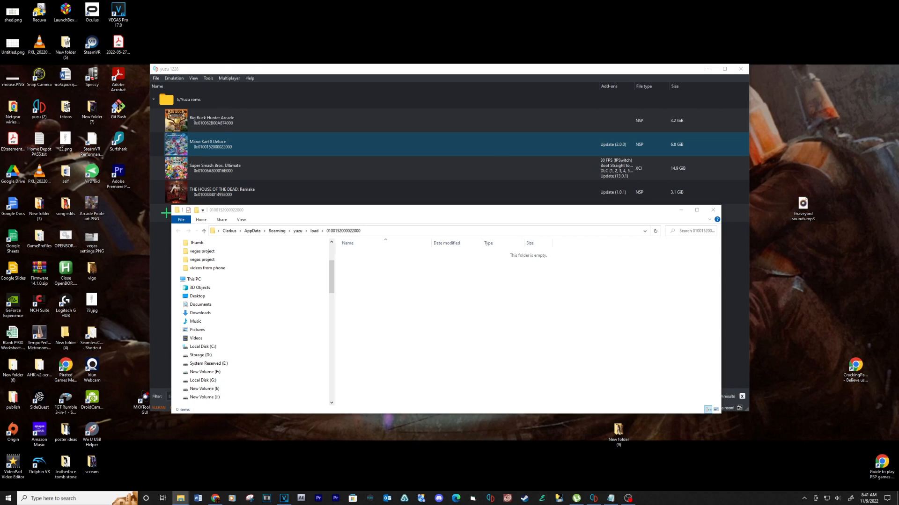
pyautogui.moveTo(610, 281); pyautogui.dragTo(498, 302)
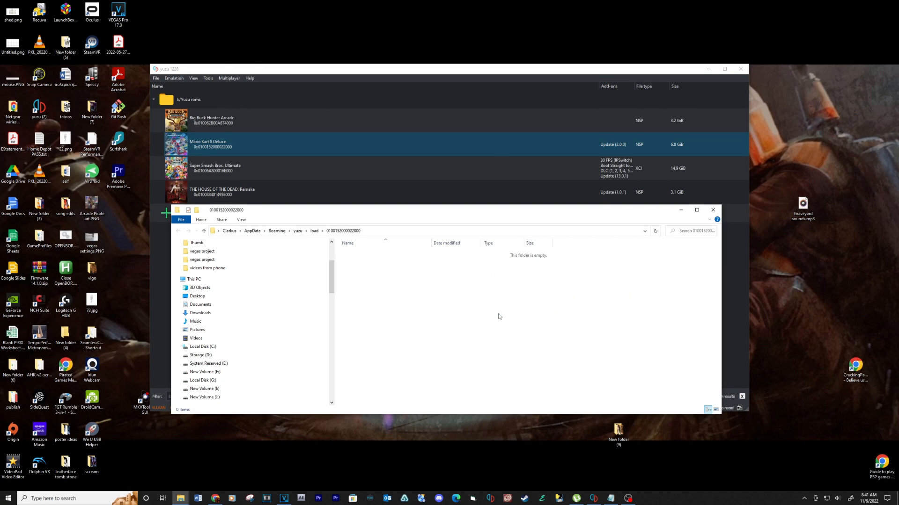
pyautogui.click(422, 329)
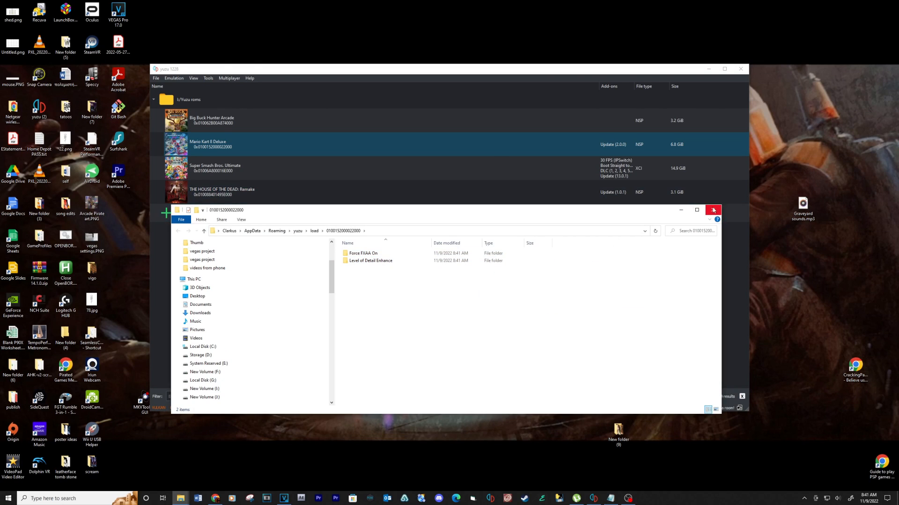
pyautogui.click(712, 211)
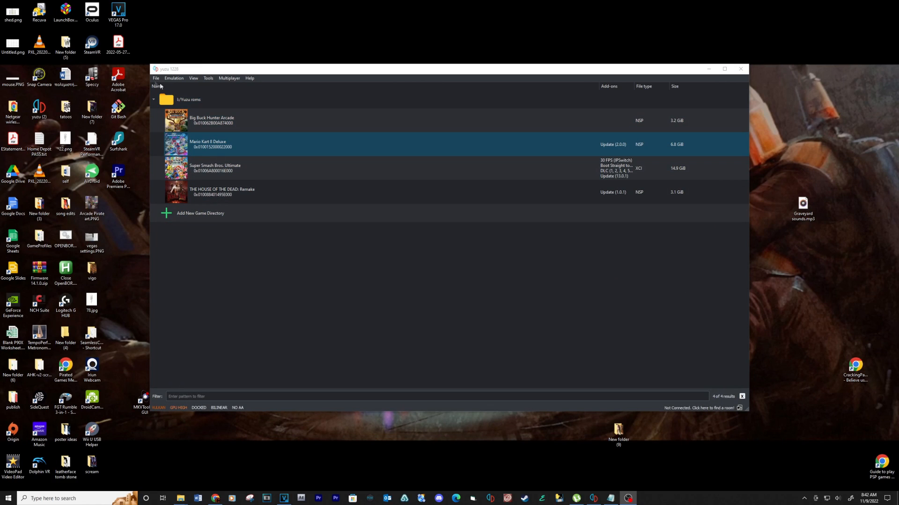
# Start Install Files to NAND and browse to J:\Mario Kart\Booster Course DLC
pyautogui.click(157, 78)
pyautogui.click(185, 87)
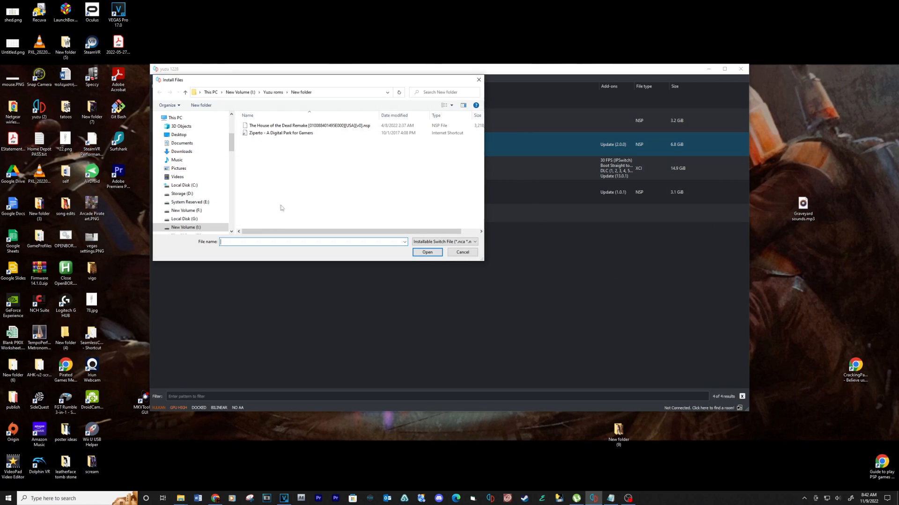
pyautogui.click(273, 92)
pyautogui.scroll(-3, 190, 197)
pyautogui.click(186, 216)
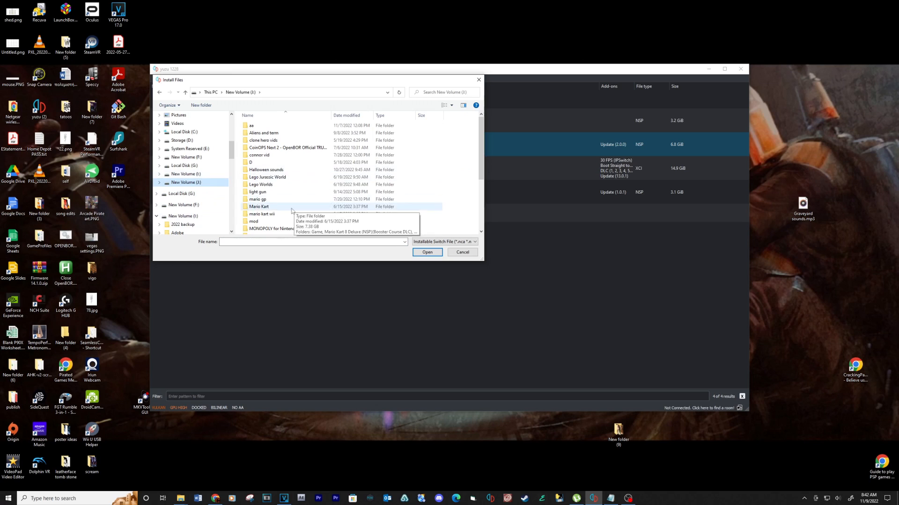
pyautogui.doubleClick(267, 144)
pyautogui.doubleClick(287, 133)
# Install the Booster Course DLC NSP and dismiss the success message
pyautogui.click(269, 125)
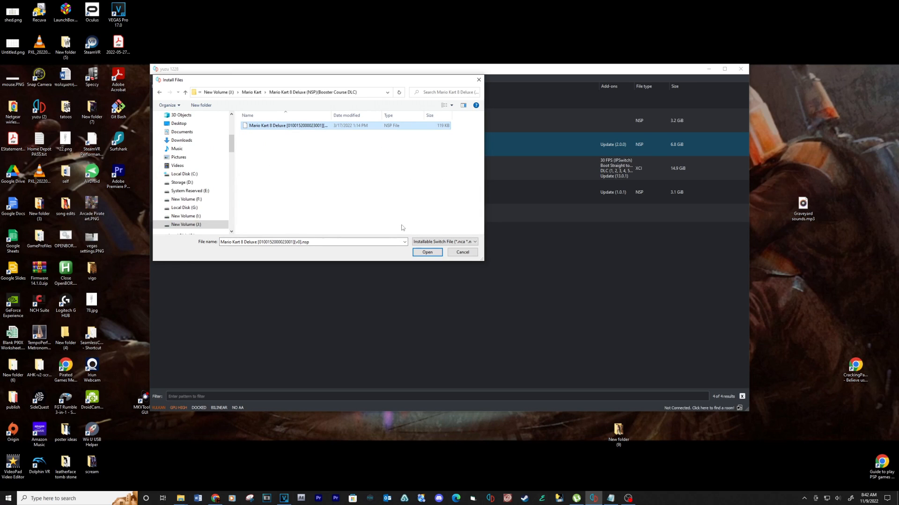
pyautogui.click(426, 253)
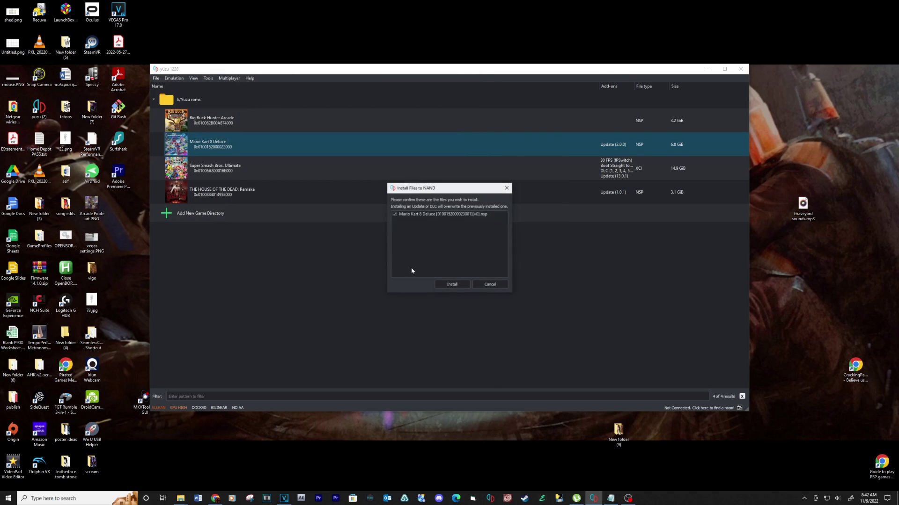
pyautogui.click(448, 285)
pyautogui.click(460, 251)
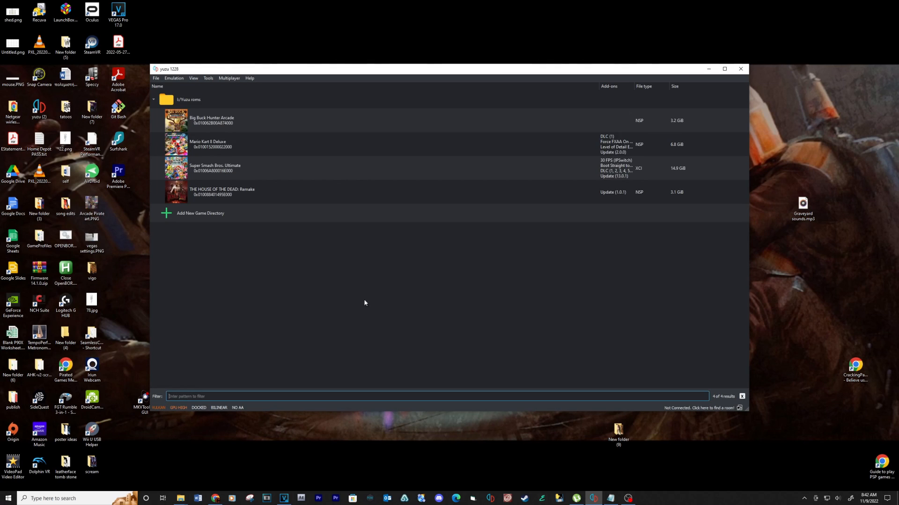
# Check Mario Kart 8 Deluxe's Add-Ons tab shows DLC, both mods and Update 2.0.0 enabled, then close
pyautogui.rightClick(201, 144)
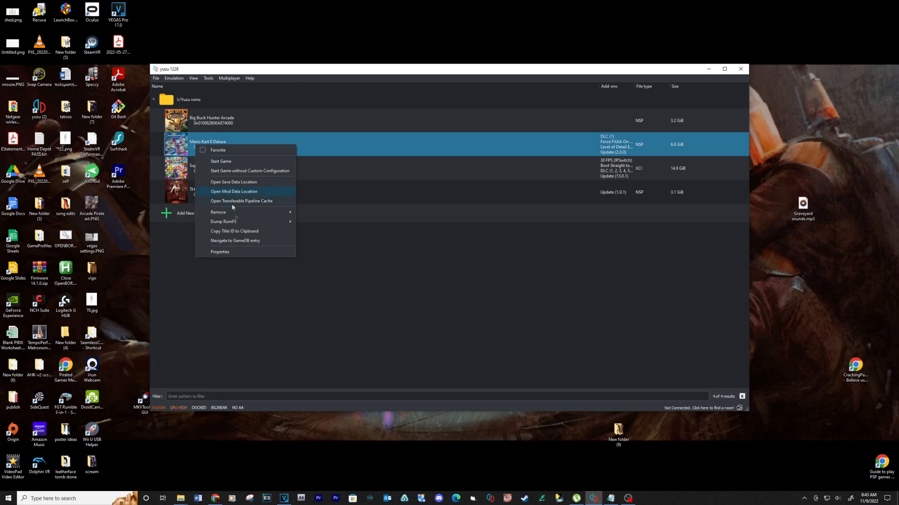
pyautogui.click(229, 254)
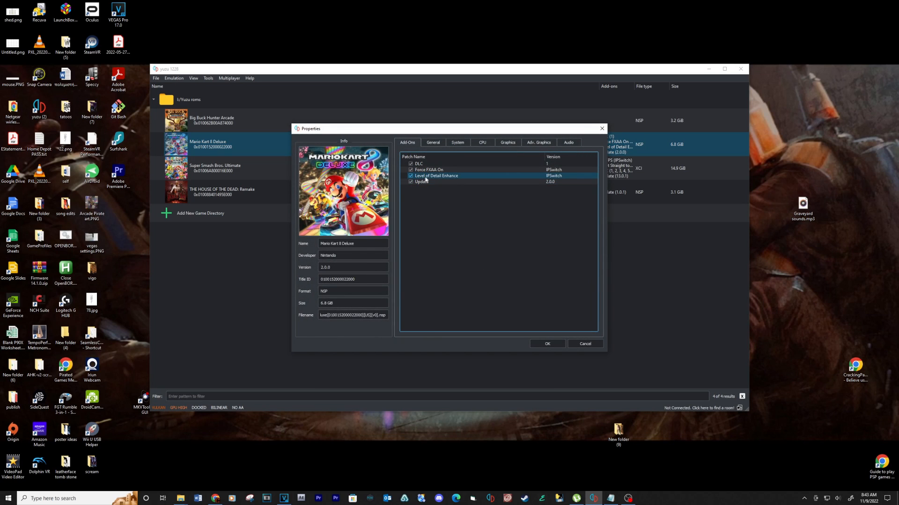
pyautogui.click(420, 166)
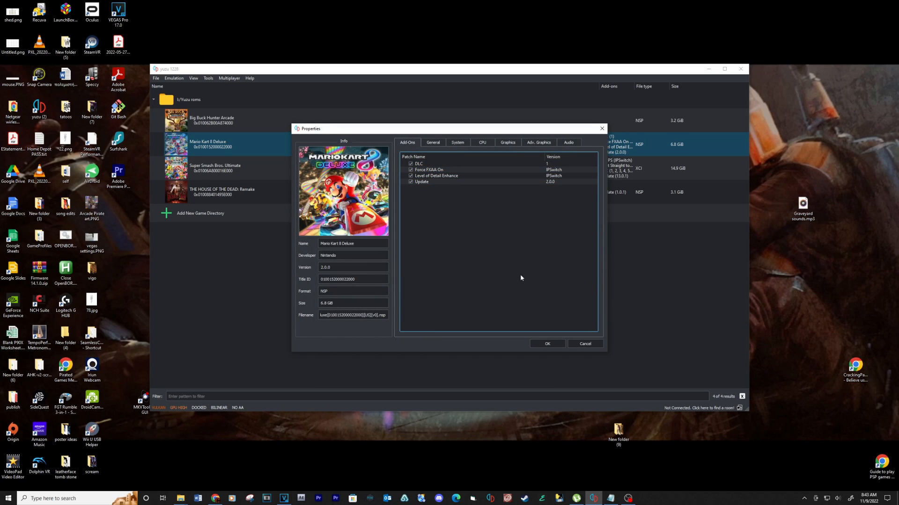
pyautogui.click(548, 344)
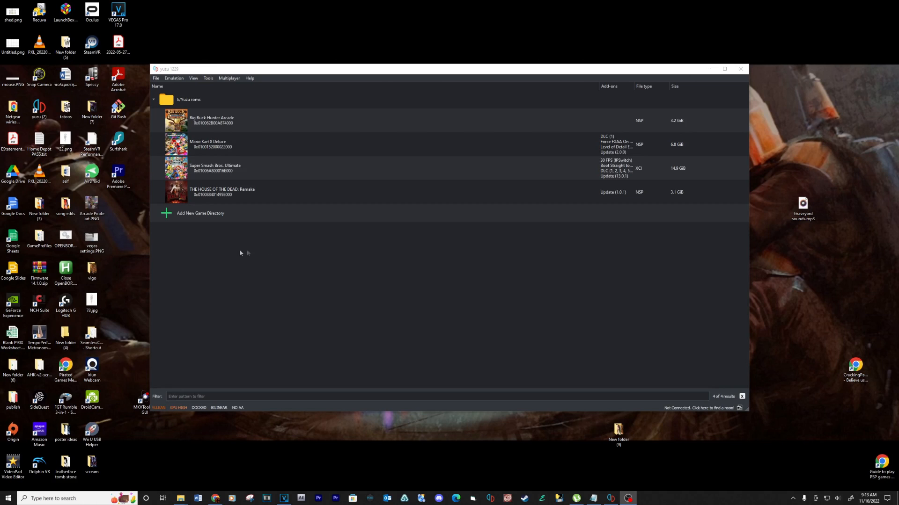
# Review the General, Hotkeys, UI, Web and Debug tabs, ending on System with English language and USA region
pyautogui.click(155, 78)
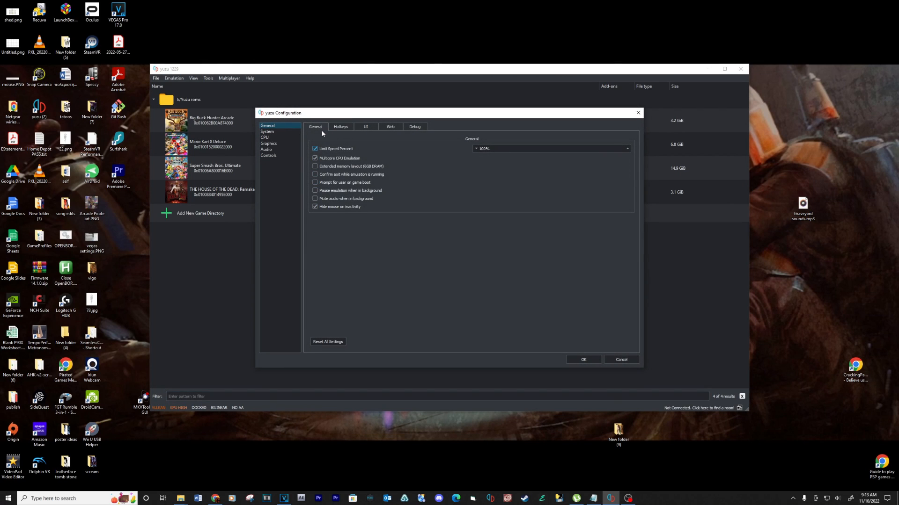
pyautogui.click(340, 127)
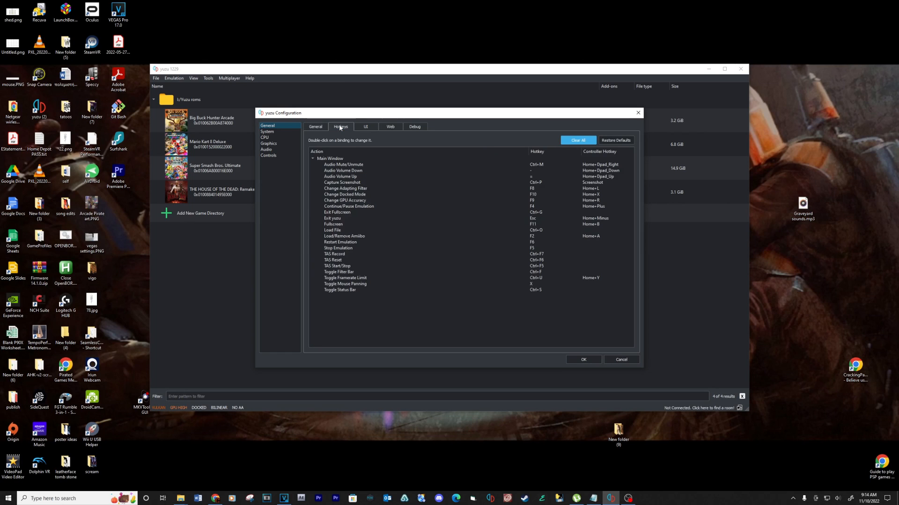
pyautogui.click(363, 127)
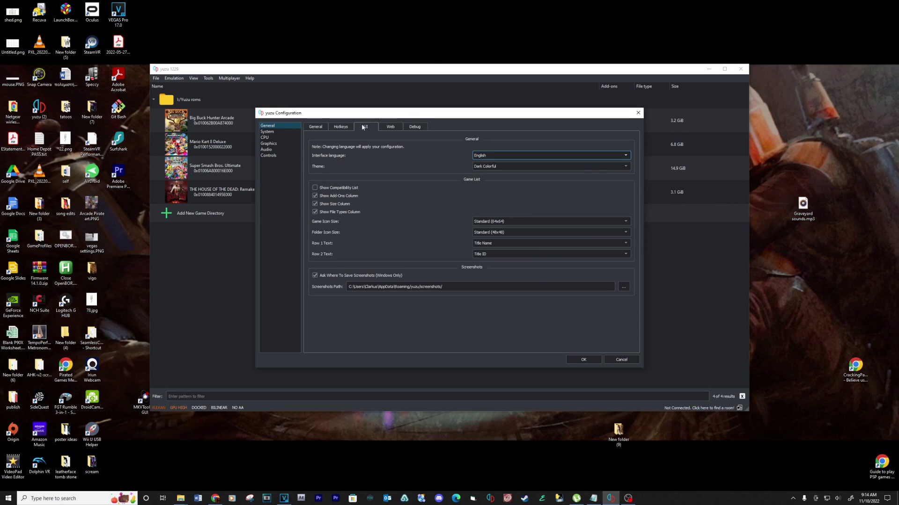
pyautogui.click(389, 127)
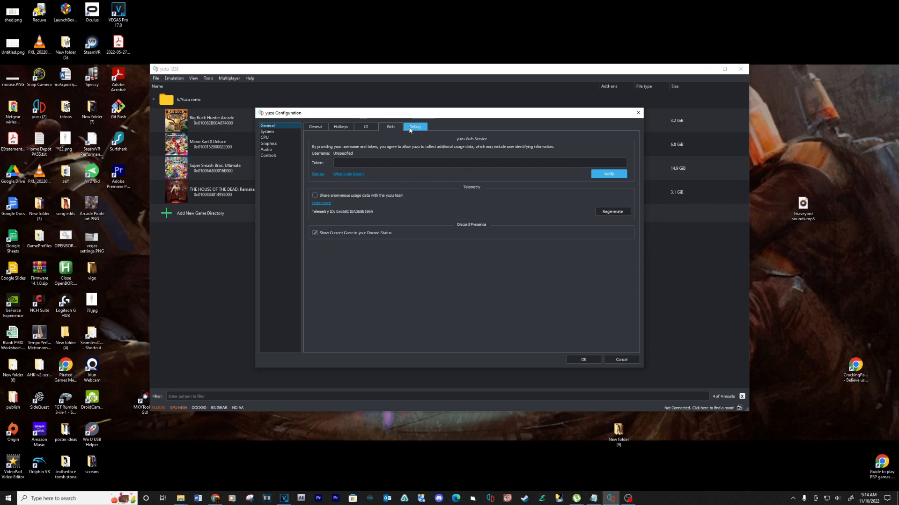
pyautogui.click(410, 127)
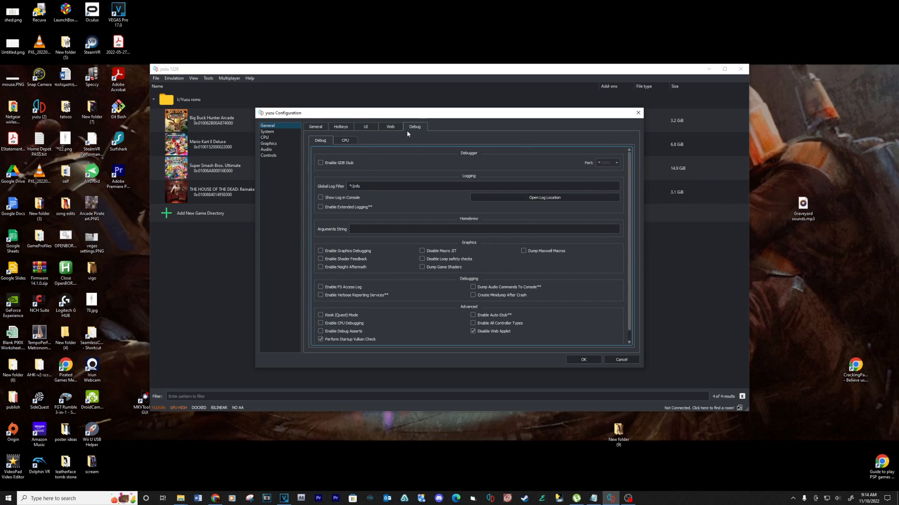
pyautogui.click(267, 132)
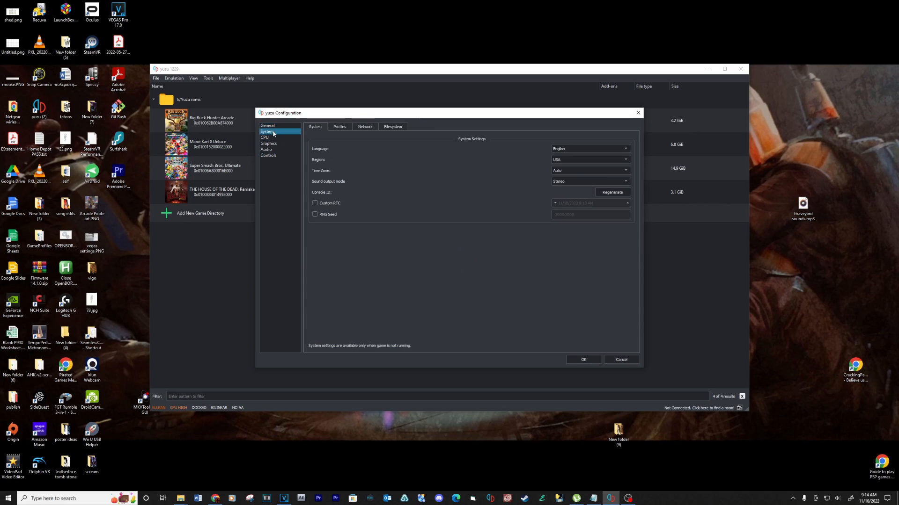
# Review the Profiles, Network and Filesystem tabs and the CPU accuracy page
pyautogui.click(340, 127)
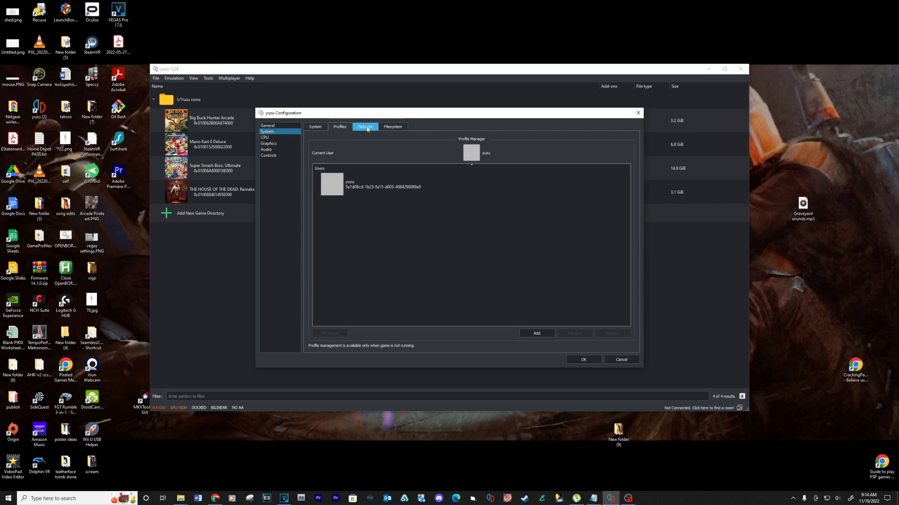
pyautogui.click(366, 127)
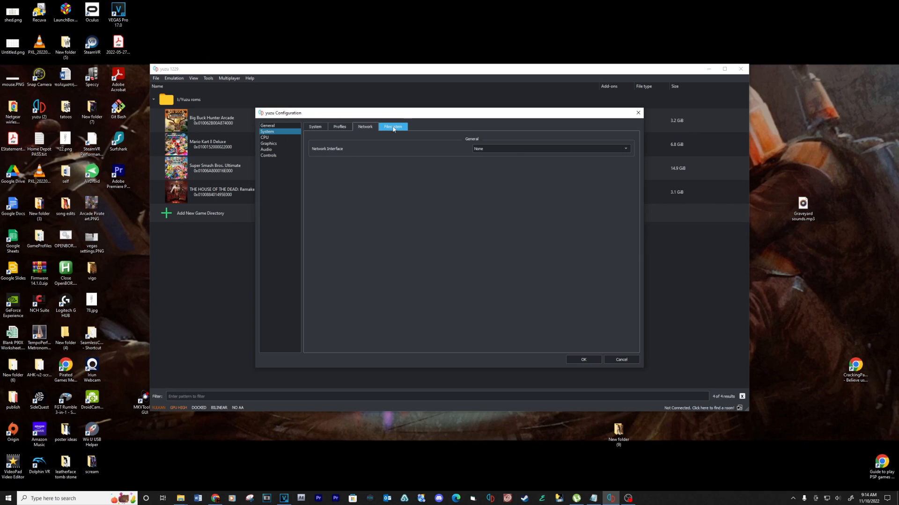
pyautogui.click(394, 127)
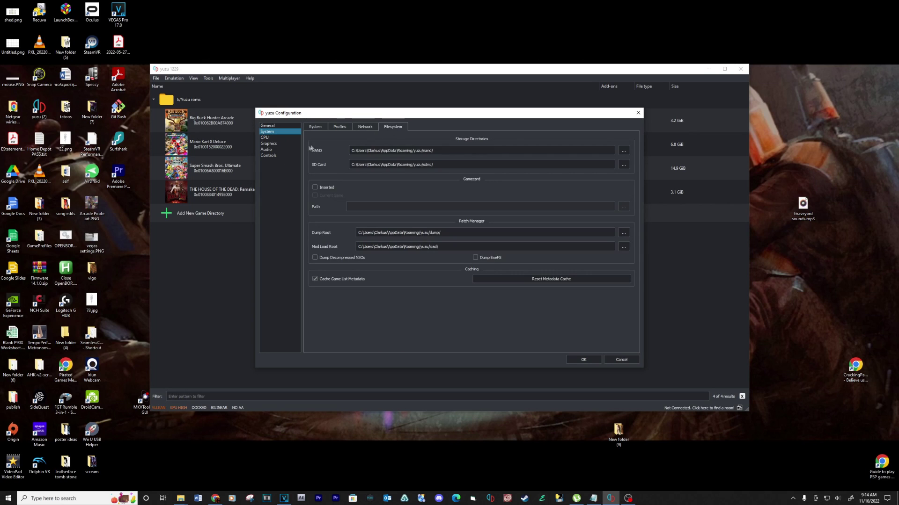
pyautogui.click(269, 138)
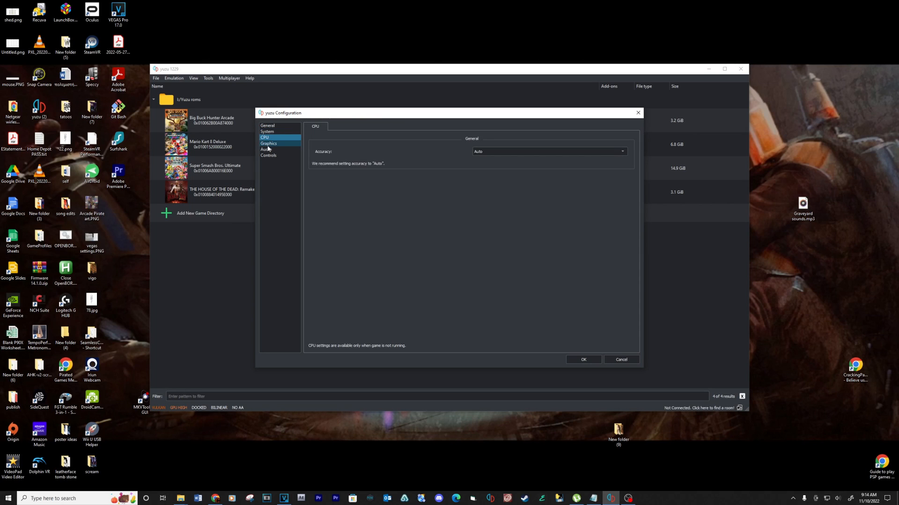
# Review the Graphics, Advanced Graphics and Audio pages, then confirm with OK
pyautogui.click(270, 143)
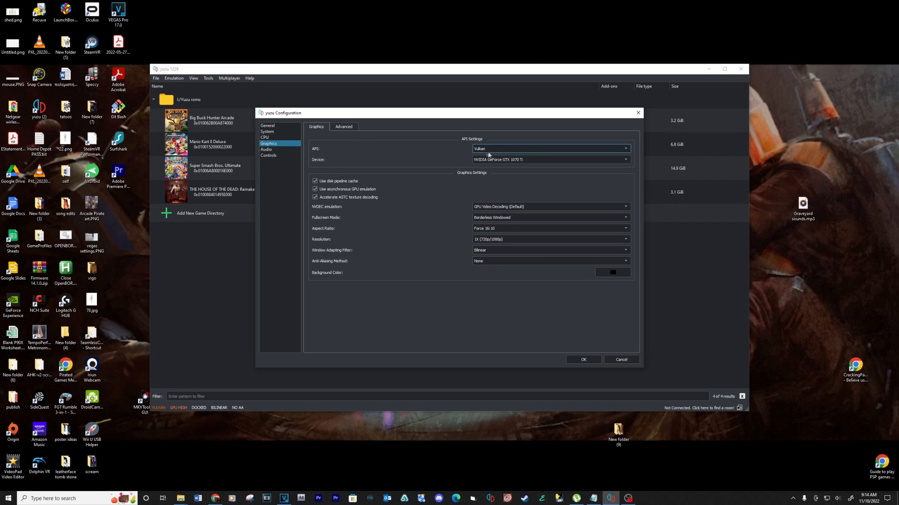
pyautogui.click(345, 126)
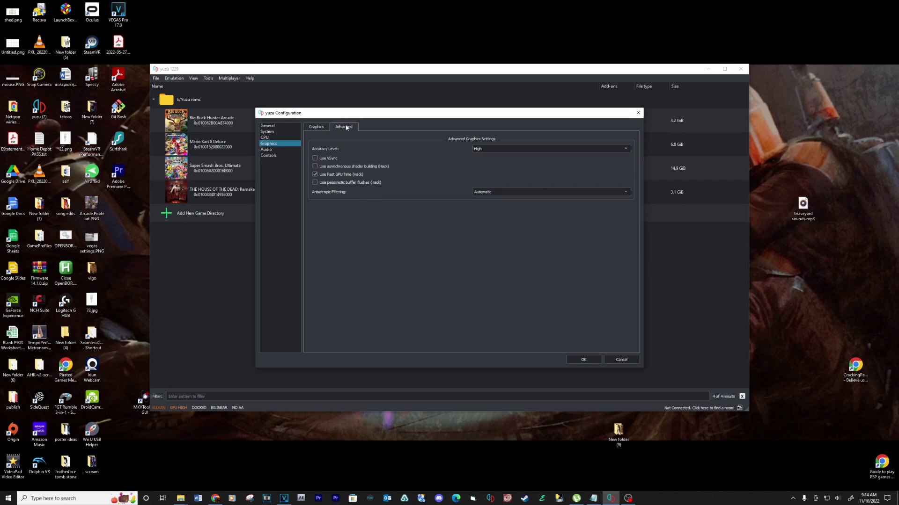
pyautogui.click(269, 149)
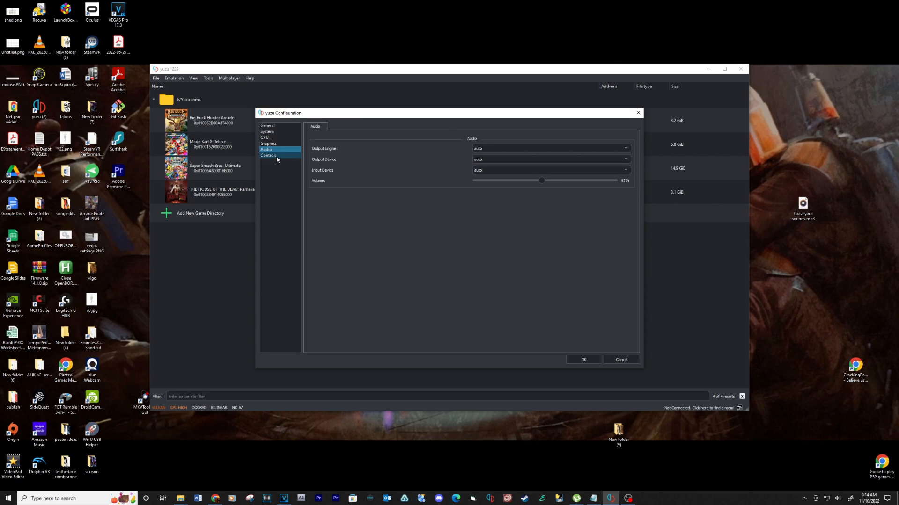
pyautogui.click(583, 359)
# Reopen Mario Kart 8 Deluxe's properties and review its Add-Ons, General and System tabs
pyautogui.click(211, 191)
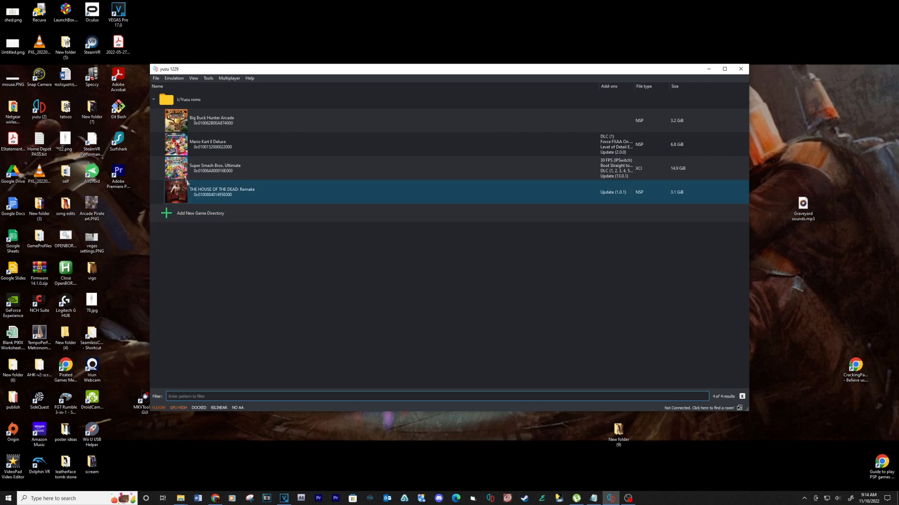
pyautogui.click(207, 144)
pyautogui.rightClick(208, 144)
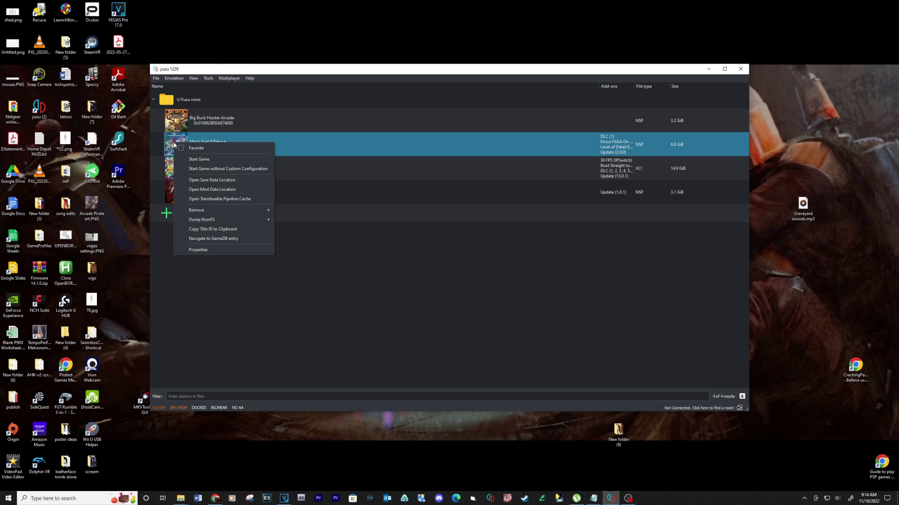
pyautogui.click(200, 250)
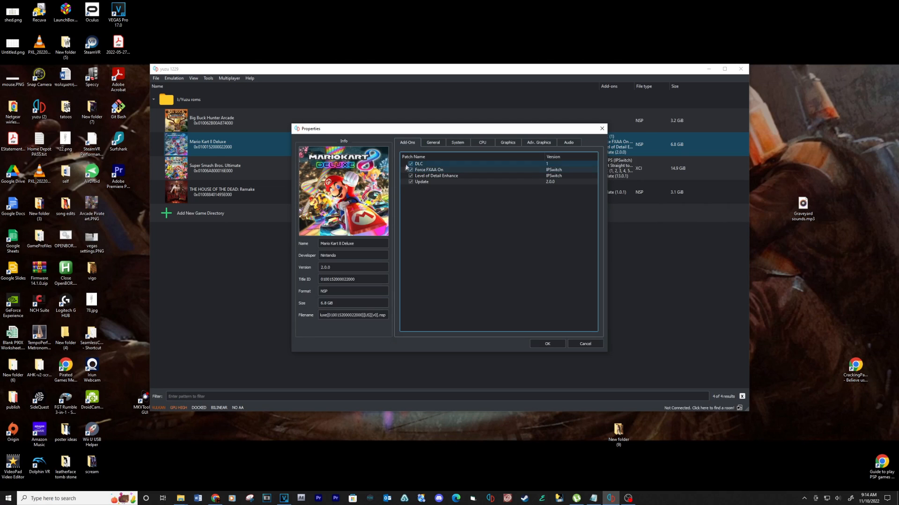
pyautogui.click(433, 143)
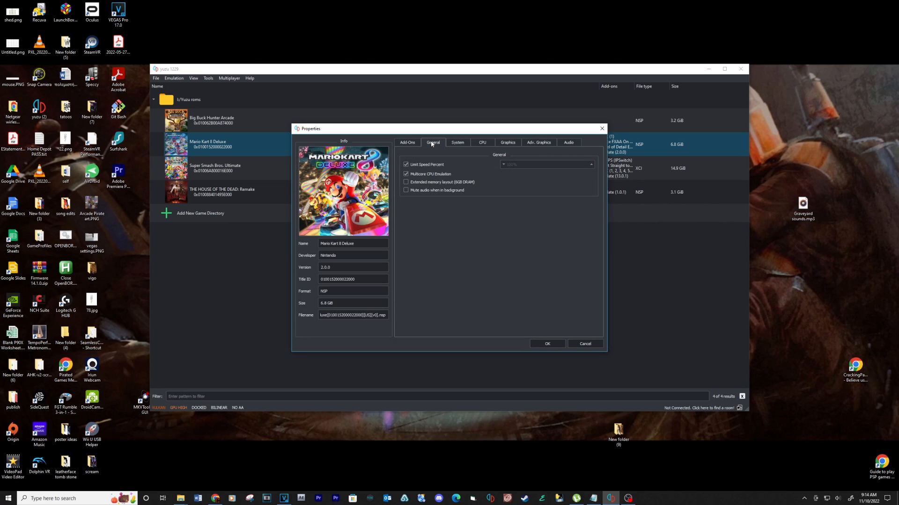
pyautogui.click(457, 142)
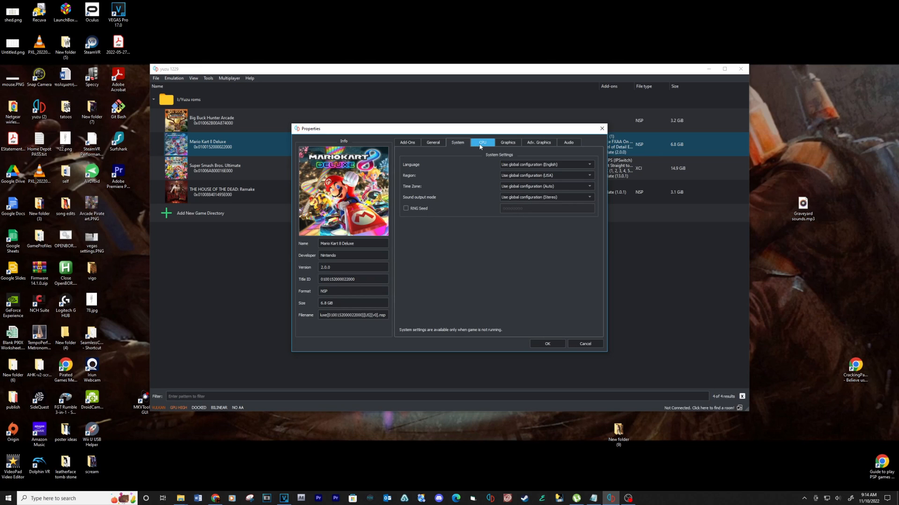
# Review the game's CPU, Graphics, Adv. Graphics and Audio tabs, then confirm with OK
pyautogui.click(482, 145)
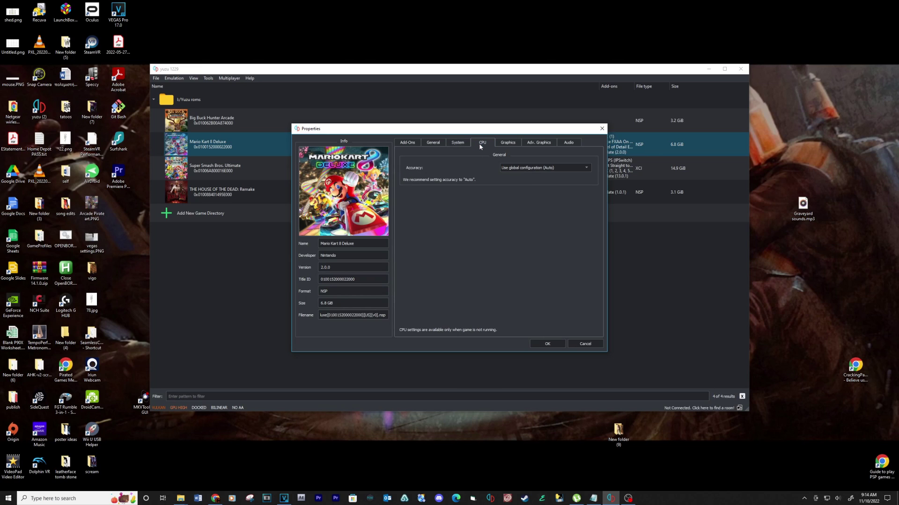
pyautogui.click(508, 145)
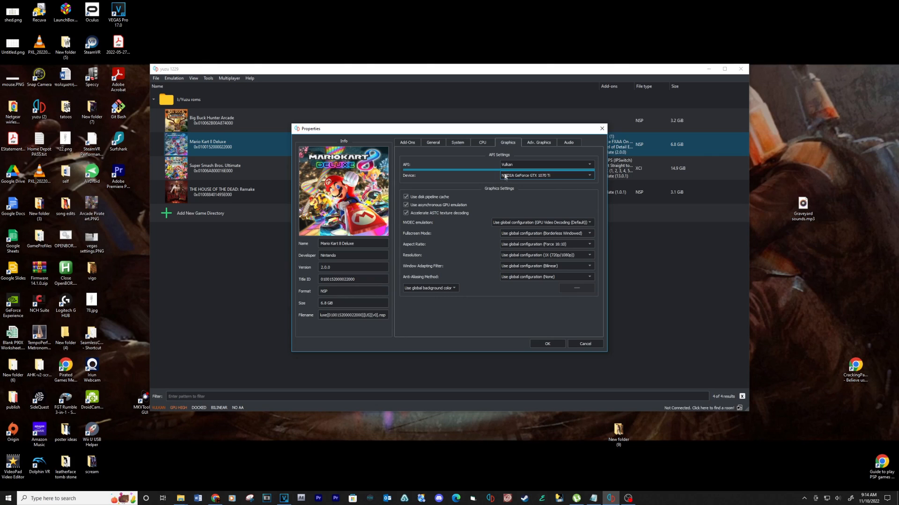
pyautogui.click(536, 145)
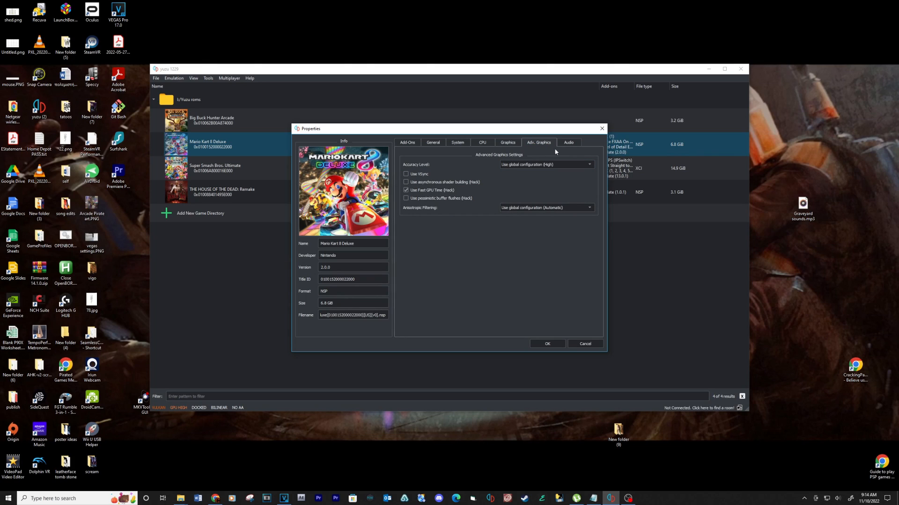
pyautogui.click(568, 145)
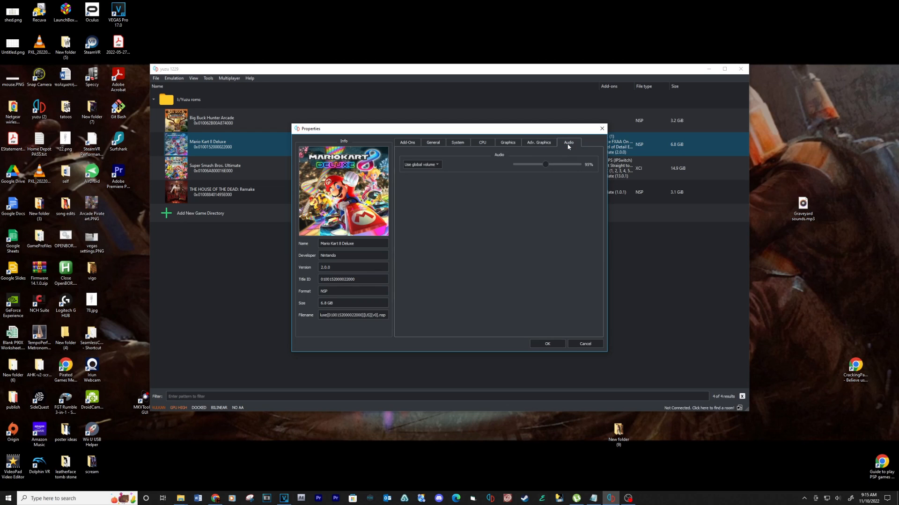
pyautogui.click(547, 344)
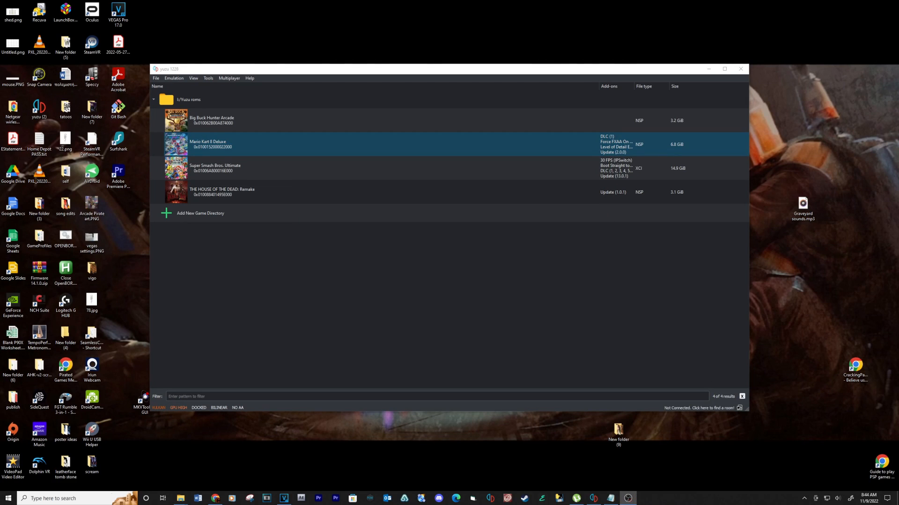
# Reopen Emulation > Configure and show the Player 1 controller mapping under Controls
pyautogui.click(175, 78)
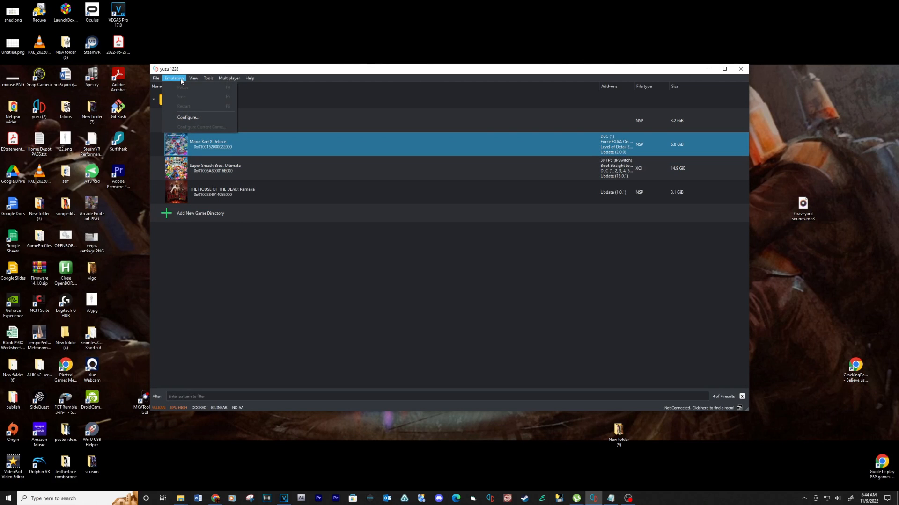
pyautogui.click(189, 119)
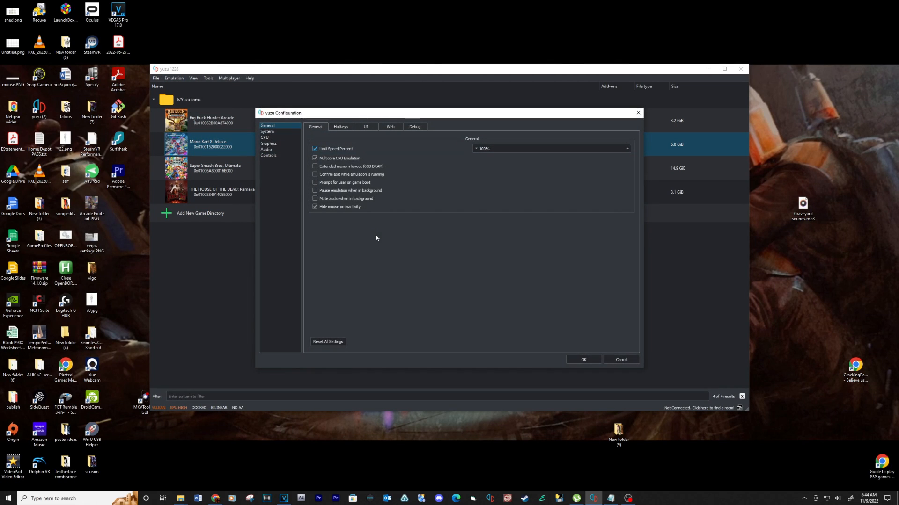
pyautogui.click(261, 156)
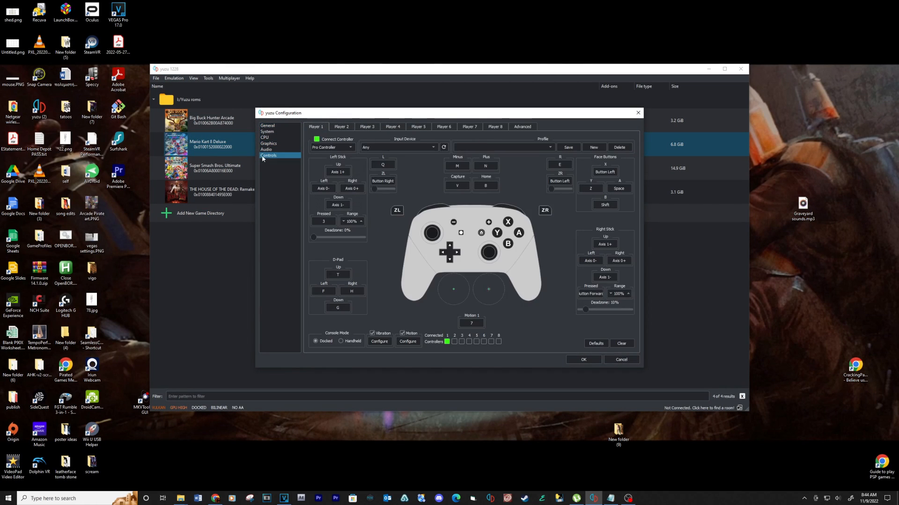